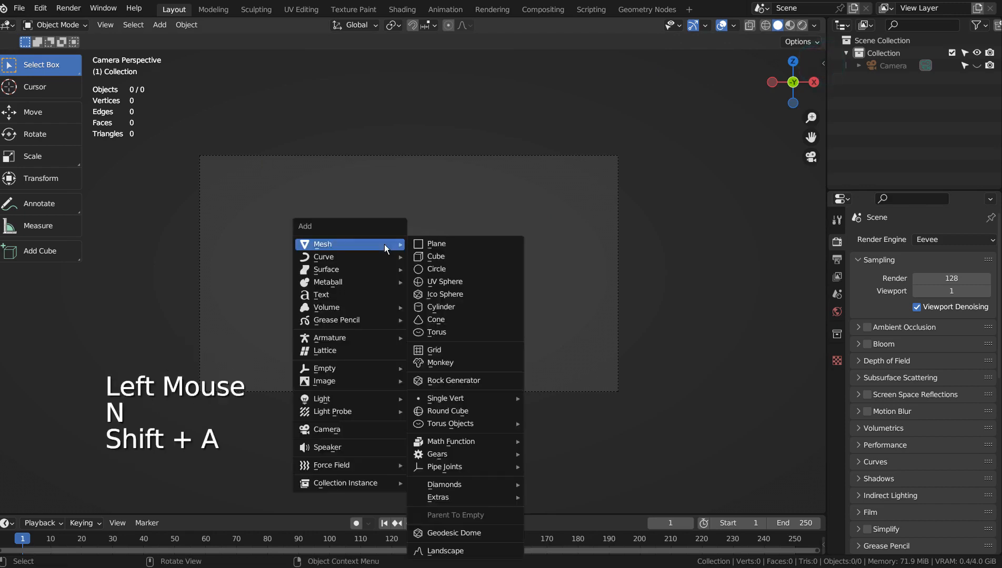
Add a cube mesh and delete the face that looks toward the camera
{"action": "left_click", "coordinate": [447, 256]}
{"action": "key", "text": "Tab"}
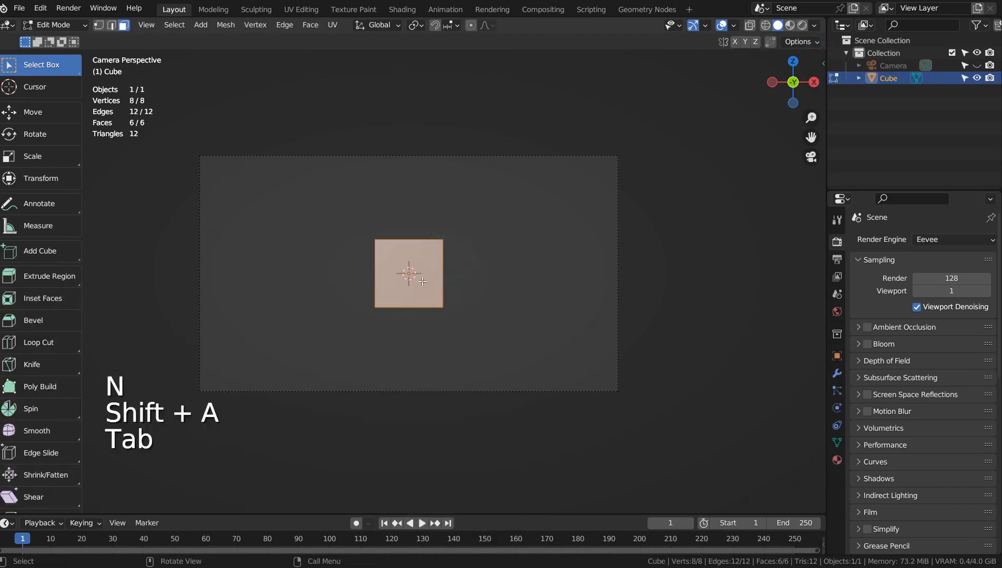
{"action": "key", "text": "3"}
{"action": "left_click", "coordinate": [406, 271]}
{"action": "key", "text": "x"}
{"action": "left_click", "coordinate": [403, 303]}
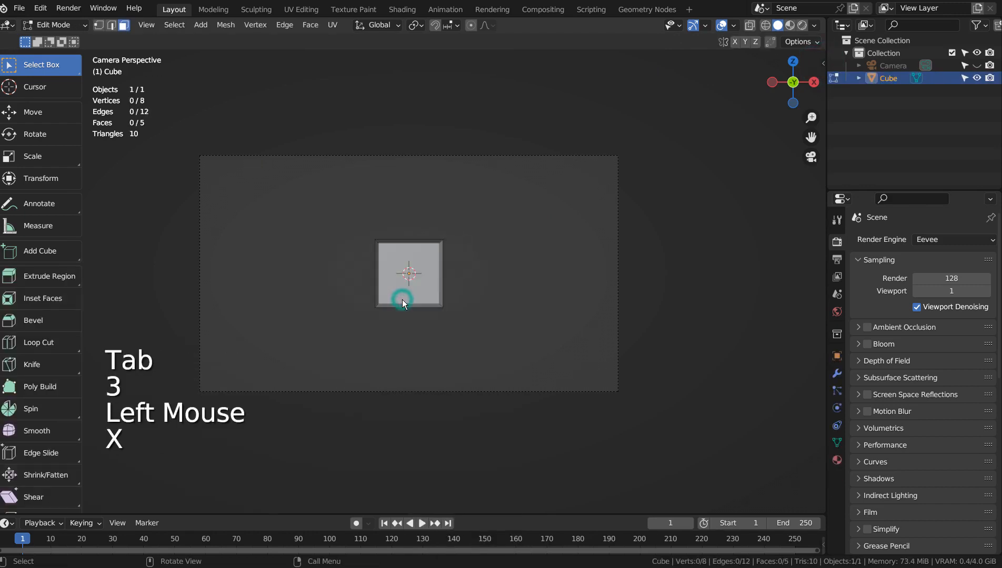
Scale the open cube uniformly up to about 5 times its size so it surrounds the camera frame
{"action": "key", "text": "Tab"}
{"action": "key", "text": "s"}
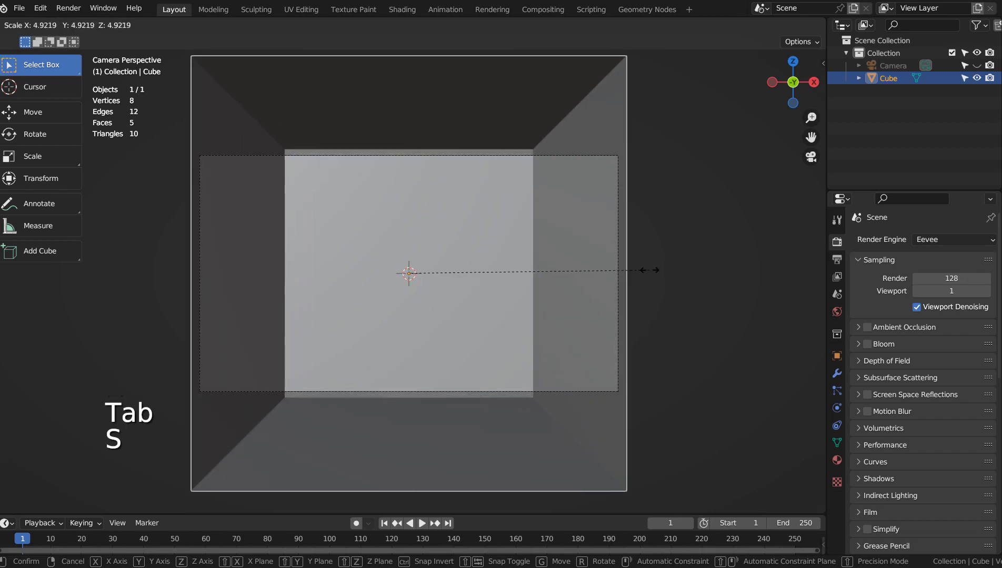
{"action": "left_click", "coordinate": [650, 270]}
Move the room's back wall face about 7 m along positive X to slant the left side wall
{"action": "left_click", "coordinate": [454, 251]}
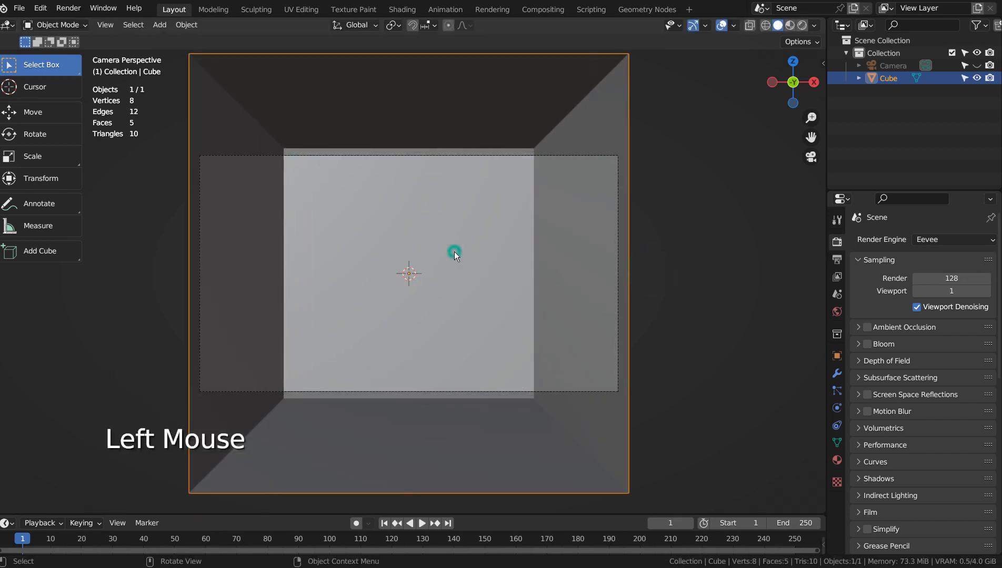
{"action": "key", "text": "Tab"}
{"action": "key", "text": "3"}
{"action": "left_click", "coordinate": [454, 250]}
{"action": "key", "text": "g"}
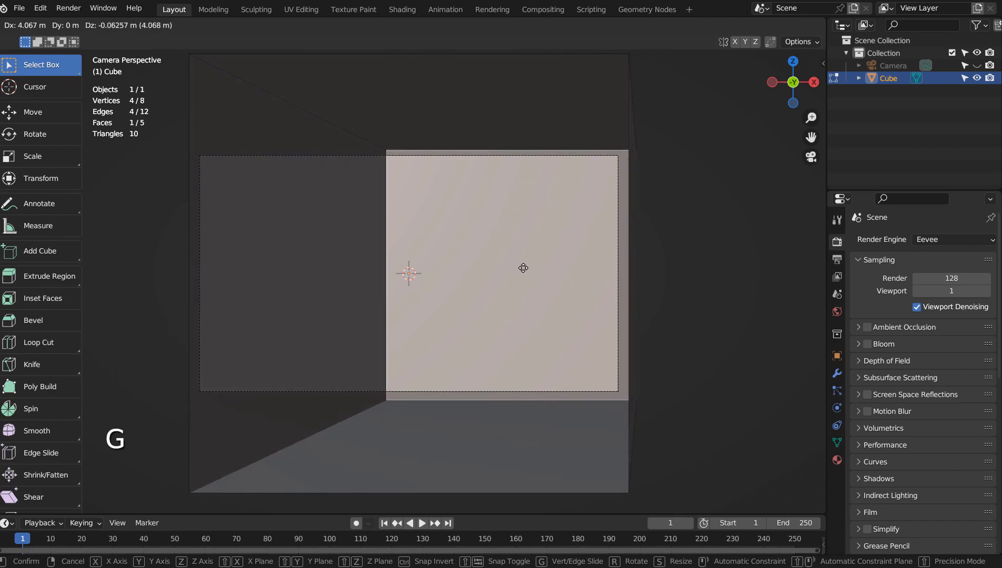
{"action": "left_click", "coordinate": [523, 268]}
{"action": "key", "text": "g"}
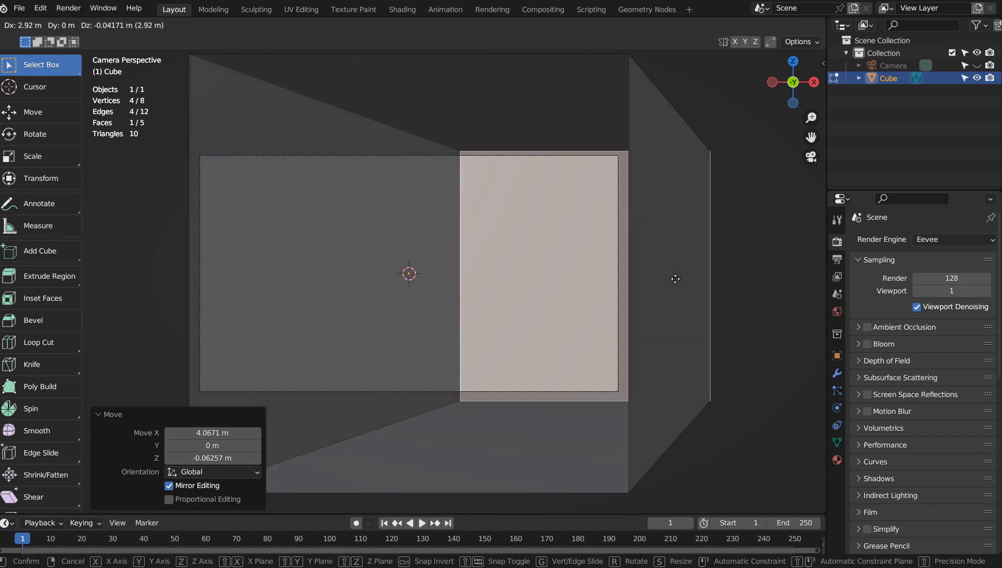
{"action": "left_click", "coordinate": [675, 278]}
Lower the ceiling face about 2.2 m along Z to the upper edge of the camera frame
{"action": "left_click", "coordinate": [517, 115]}
{"action": "key", "text": "g"}
{"action": "key", "text": "z"}
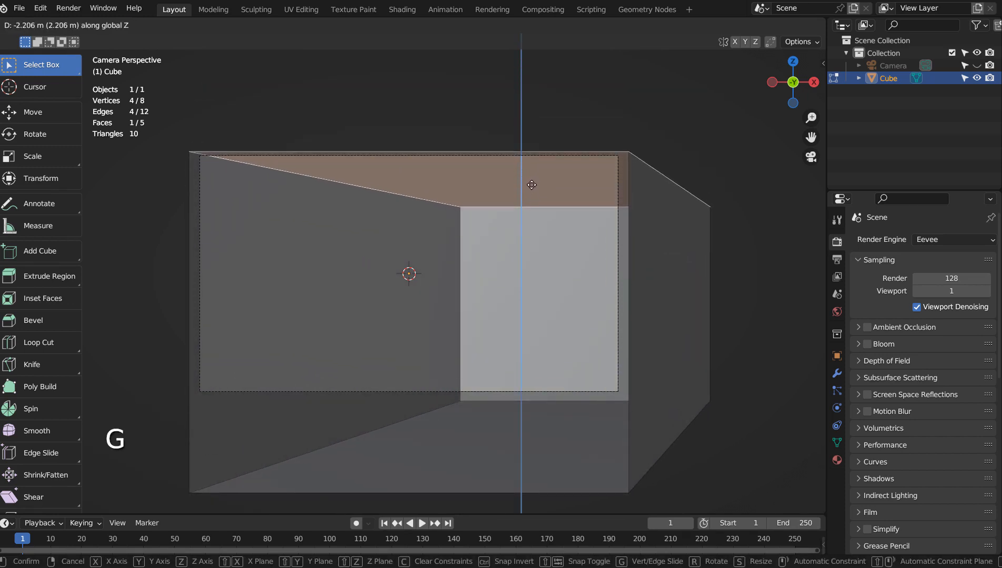
{"action": "left_click", "coordinate": [531, 185]}
Raise the floor face about 2.1 m along Z to the lower edge of the camera frame
{"action": "left_click", "coordinate": [461, 445]}
{"action": "key", "text": "g"}
{"action": "key", "text": "z"}
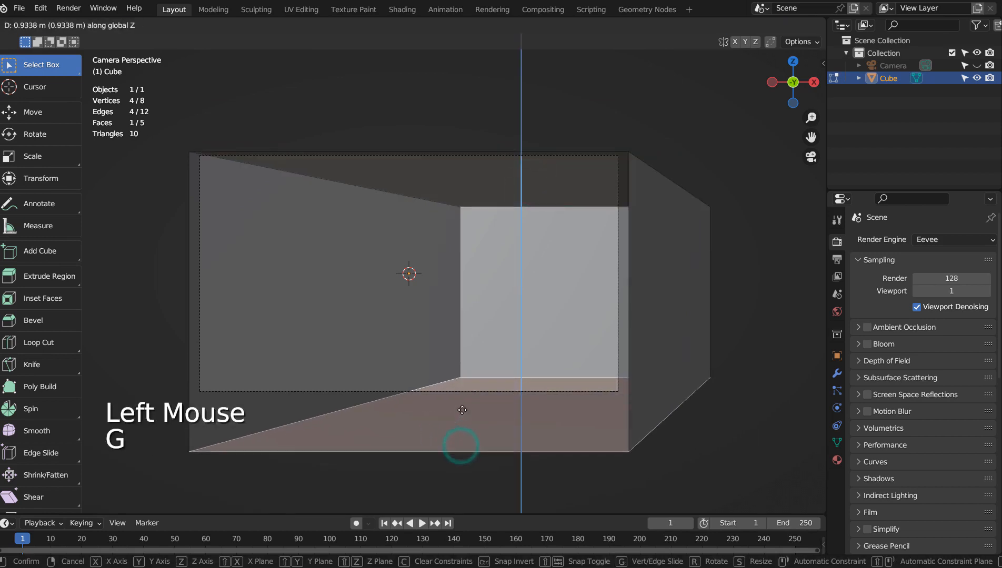
{"action": "left_click", "coordinate": [464, 378]}
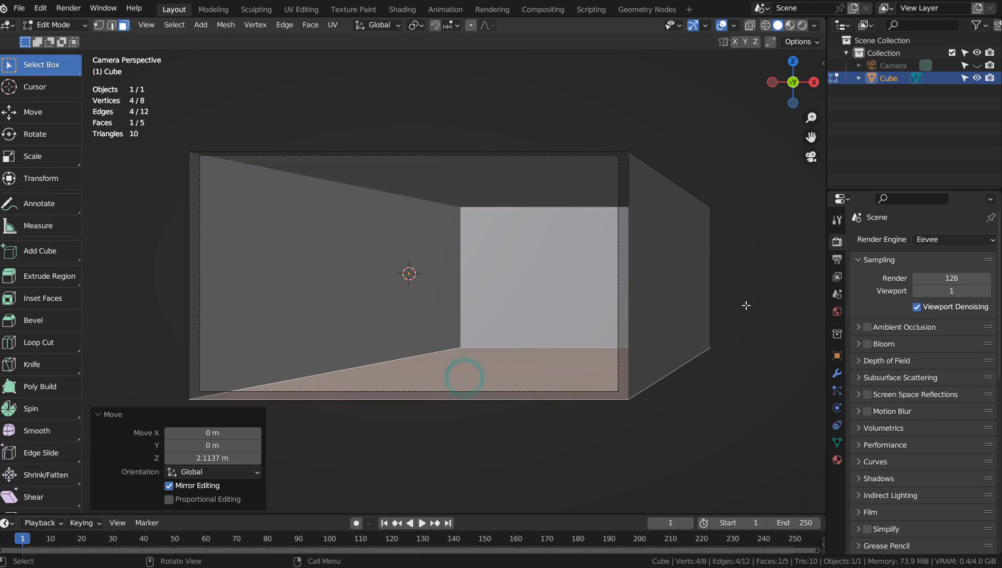
{"action": "left_click", "coordinate": [746, 305]}
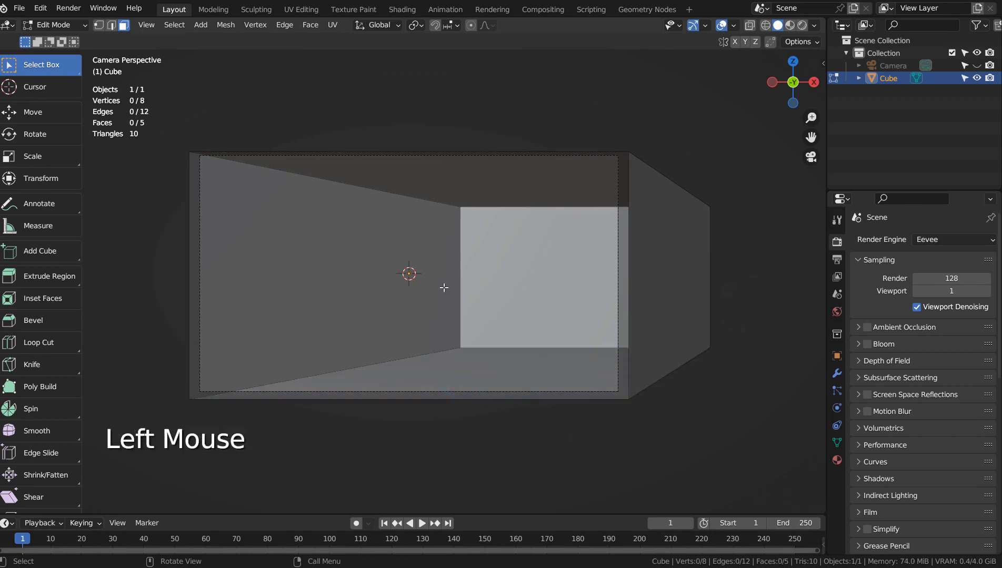
Add two loop cuts to the room, one front to back with slide factor about 0.48 and one crosswise near the back wall
{"action": "left_click_drag", "start_coordinate": [362, 305], "coordinate": [429, 350]}
{"action": "left_click", "coordinate": [438, 356]}
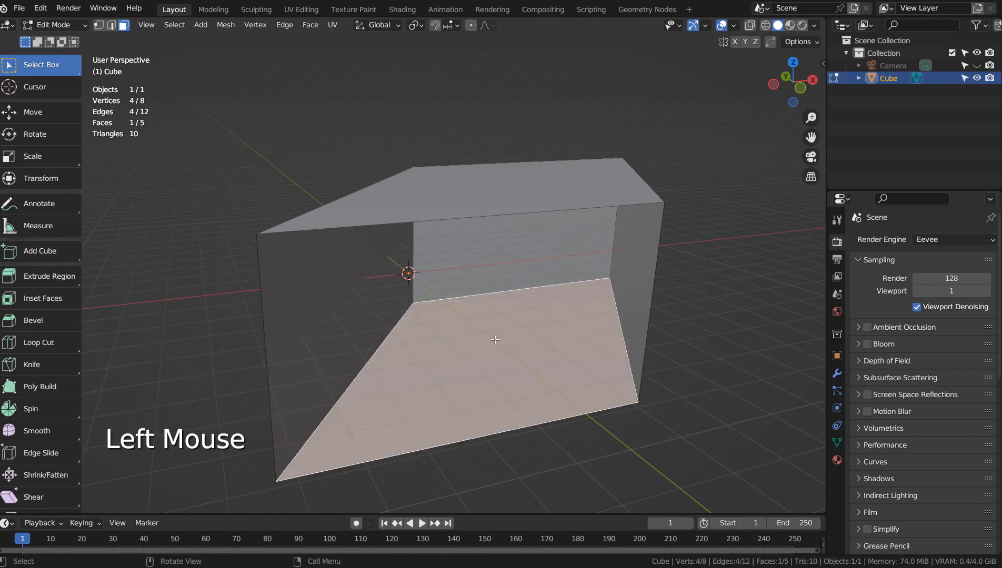
{"action": "key", "text": "ctrl+r"}
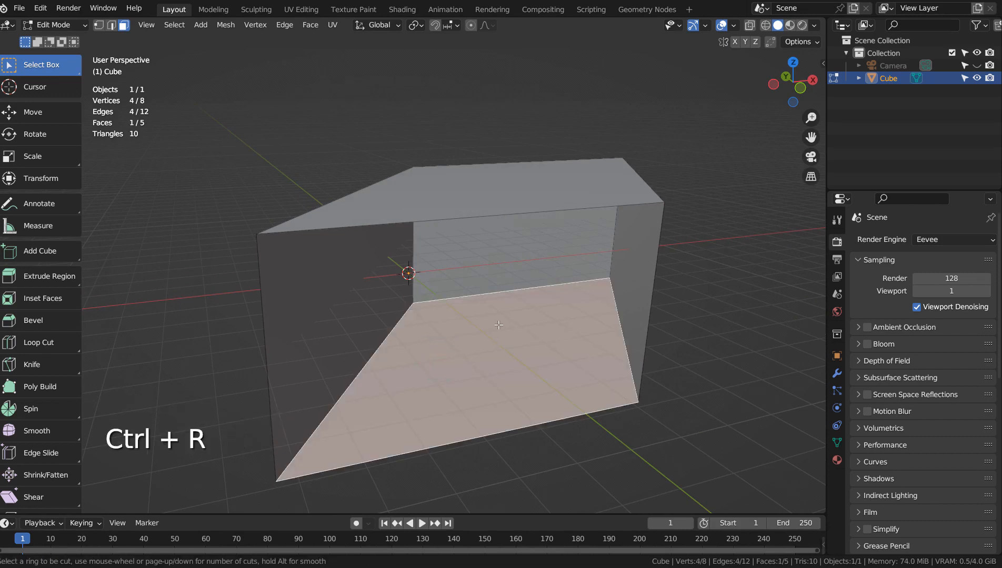
{"action": "left_click", "coordinate": [490, 298]}
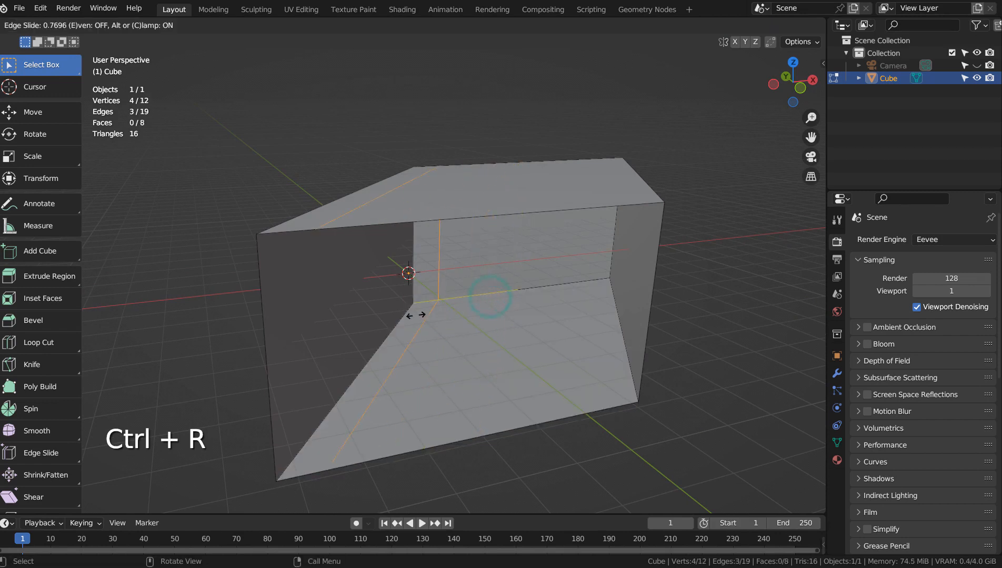
{"action": "left_click", "coordinate": [443, 315]}
{"action": "key", "text": "ctrl+r"}
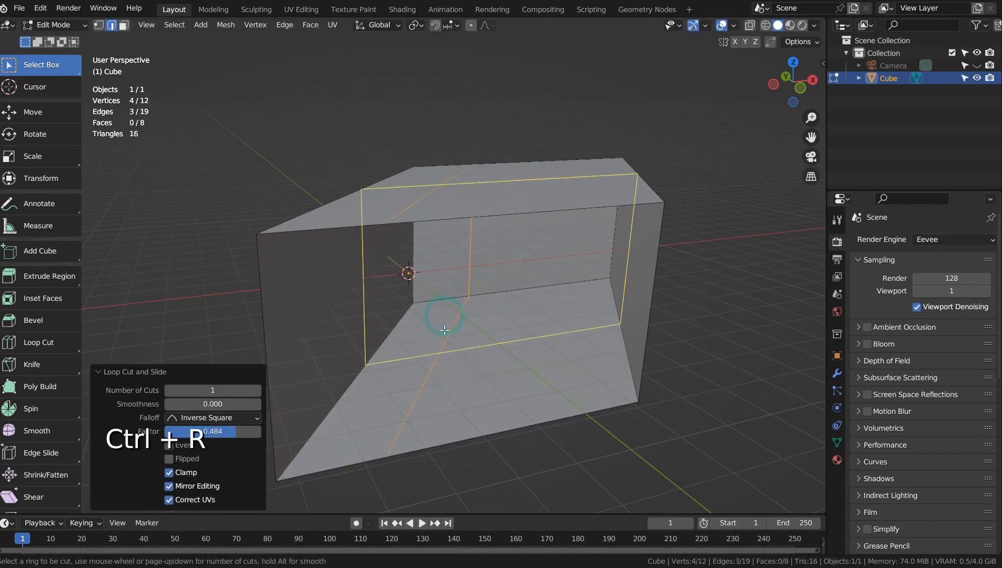
{"action": "left_click", "coordinate": [442, 321]}
{"action": "left_click", "coordinate": [467, 286]}
Extrude the front-left floor face about 2.33 m upward as a table block and return to the camera view
{"action": "key", "text": "3"}
{"action": "left_click", "coordinate": [398, 375]}
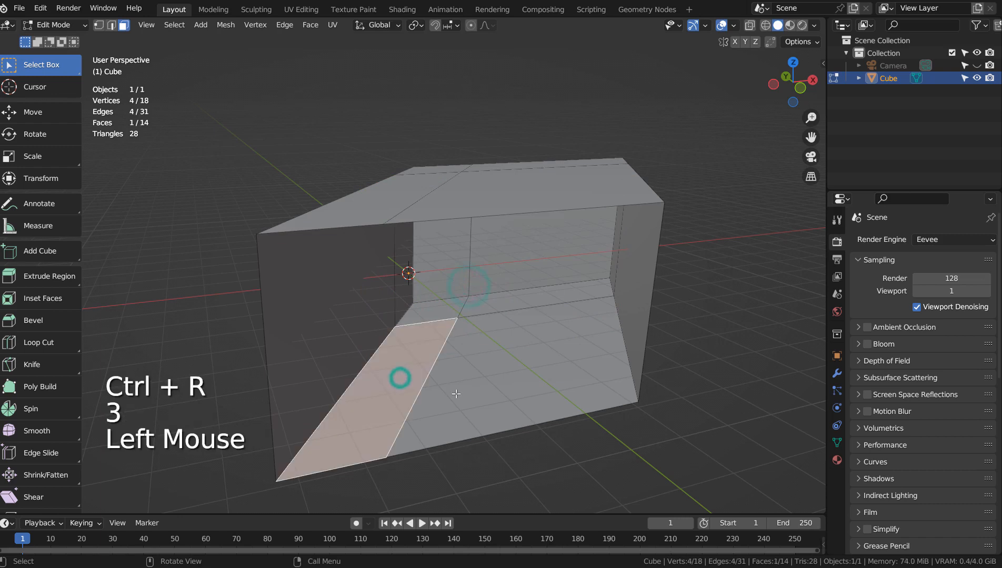
{"action": "key", "text": "e"}
{"action": "left_click", "coordinate": [458, 320]}
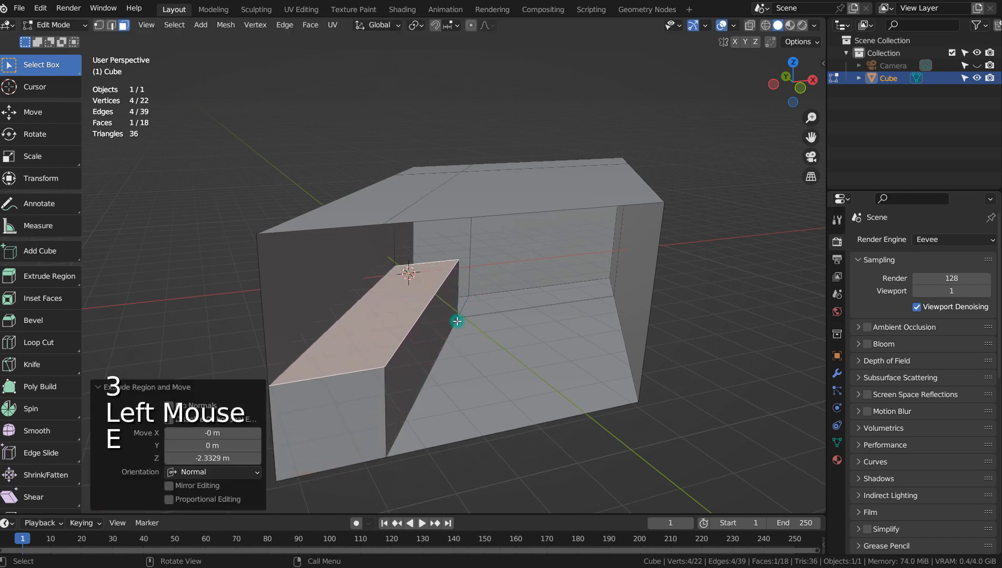
{"action": "key", "text": "KP_0"}
{"action": "left_click", "coordinate": [758, 287]}
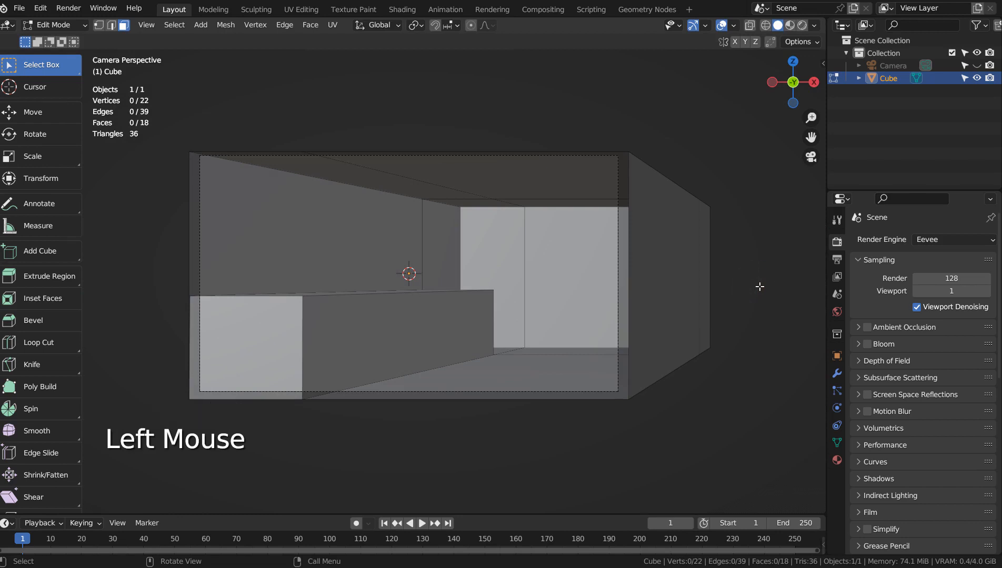
Set the render engine to Workbench and render the room from the camera
{"action": "left_click", "coordinate": [953, 239]}
{"action": "left_click", "coordinate": [949, 262]}
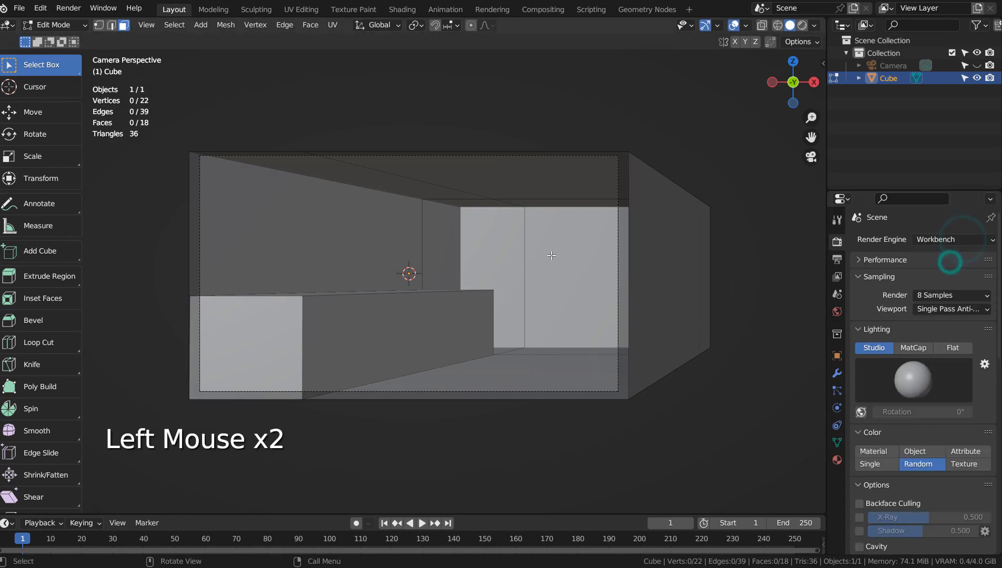
{"action": "key", "text": "F12"}
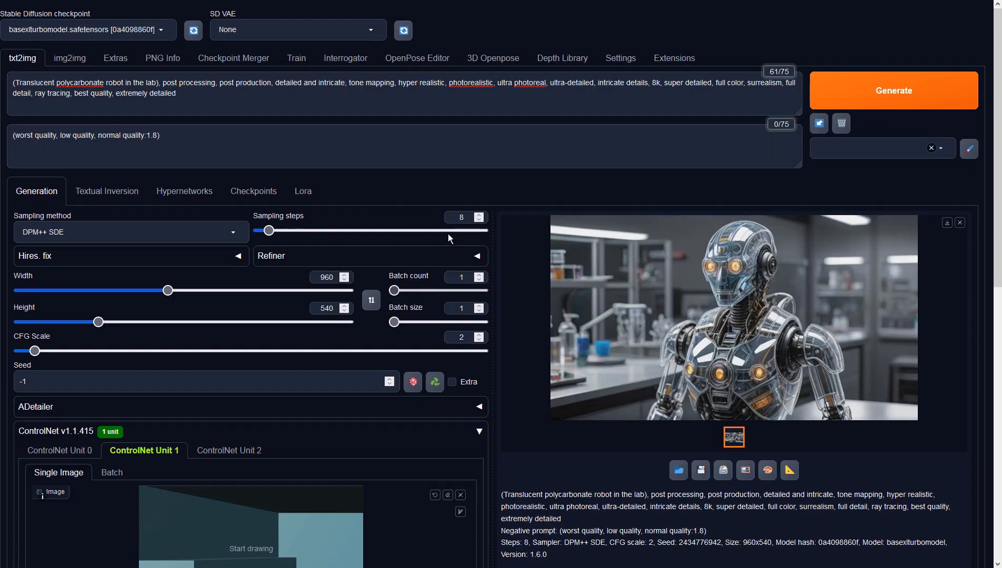
Switch to the Stable Diffusion web UI, open the 3D Openpose editor and set its output size to 960 by 540
{"action": "left_click", "coordinate": [489, 59]}
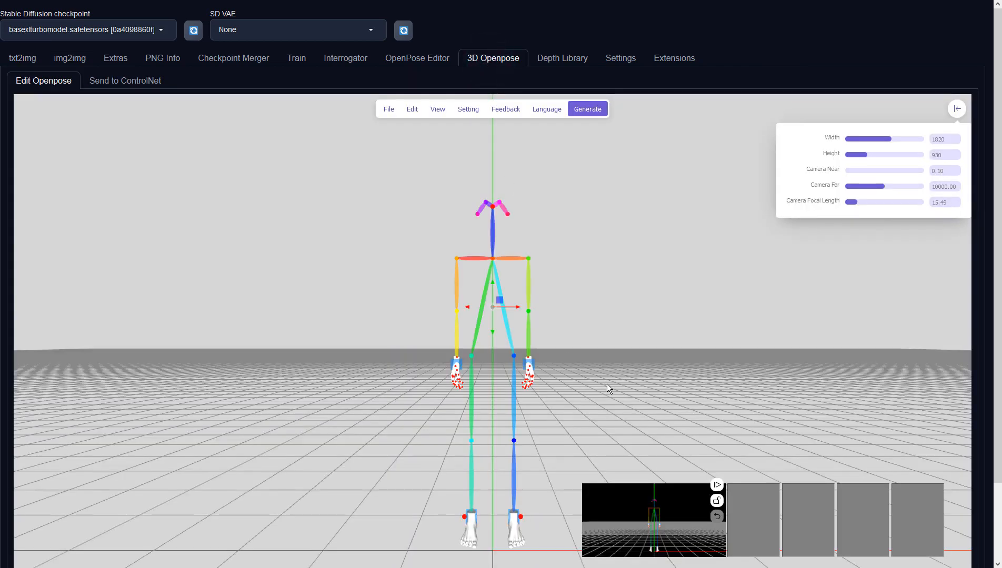
{"action": "left_click_drag", "start_coordinate": [646, 372], "coordinate": [628, 415]}
{"action": "scroll", "coordinate": [628, 413], "scroll_direction": "up", "scroll_amount": 10}
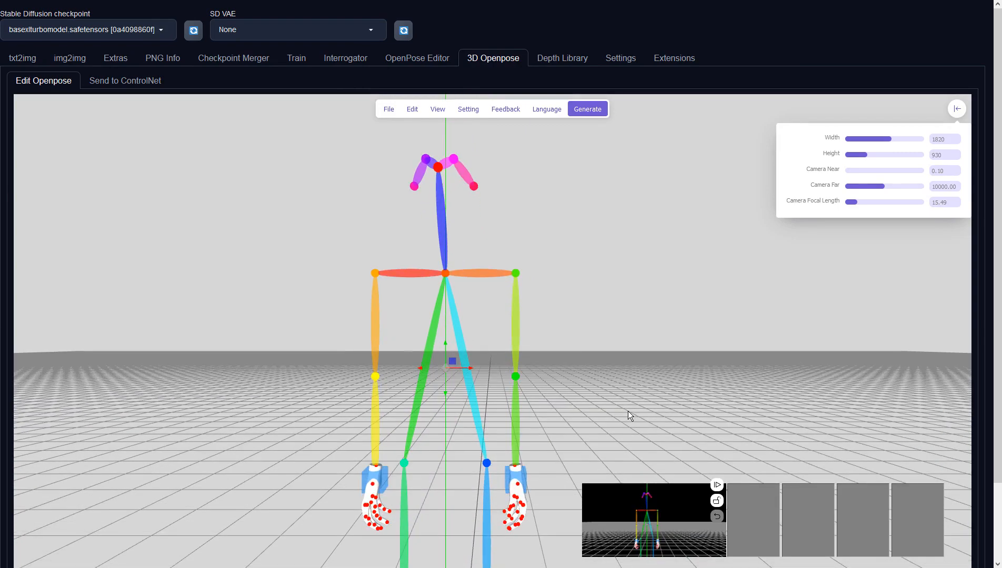
{"action": "left_click_drag", "start_coordinate": [641, 344], "coordinate": [714, 366]}
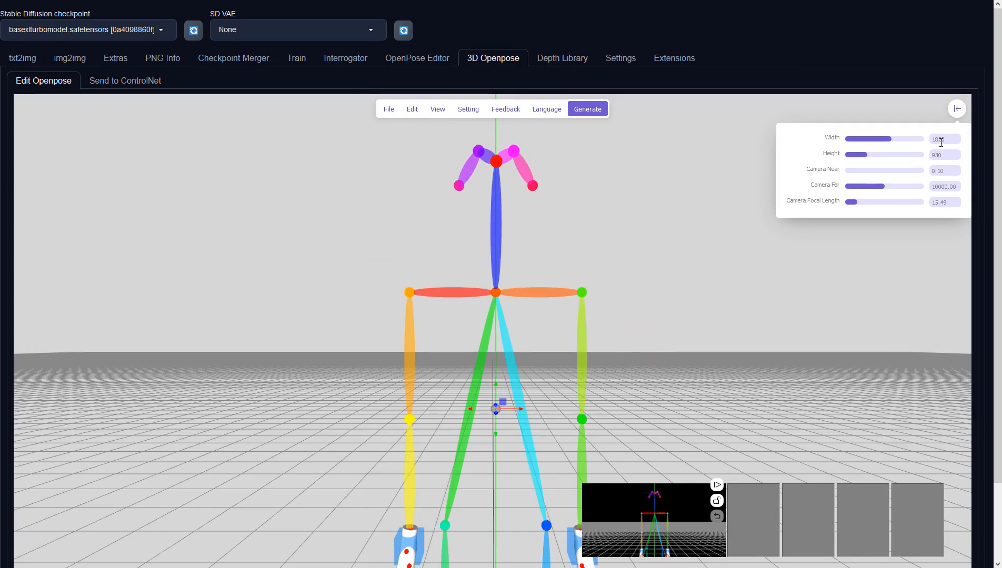
{"action": "double_click", "coordinate": [946, 139]}
{"action": "type", "text": "960"}
{"action": "key", "text": "Tab"}
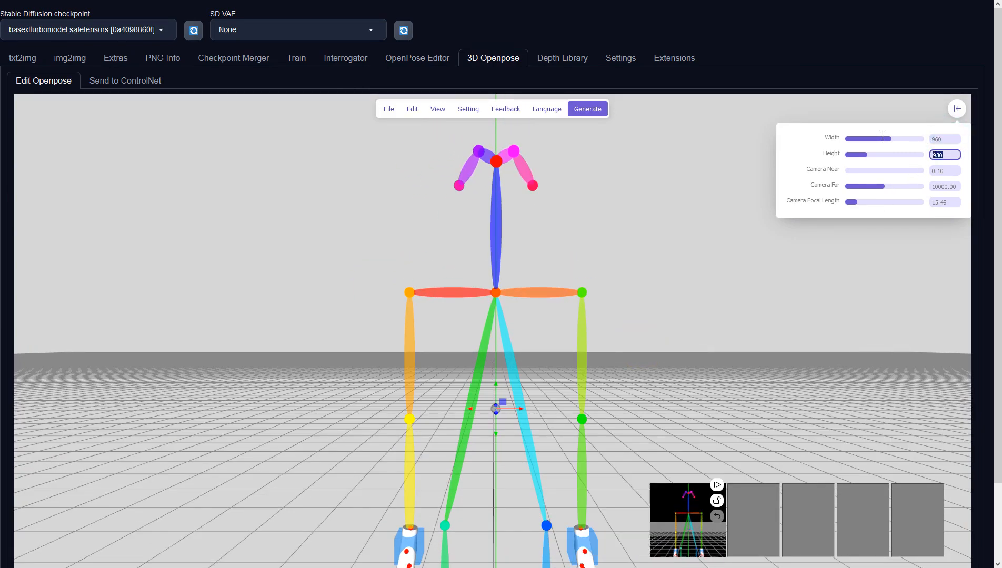
{"action": "type", "text": "540"}
{"action": "key", "text": "Tab"}
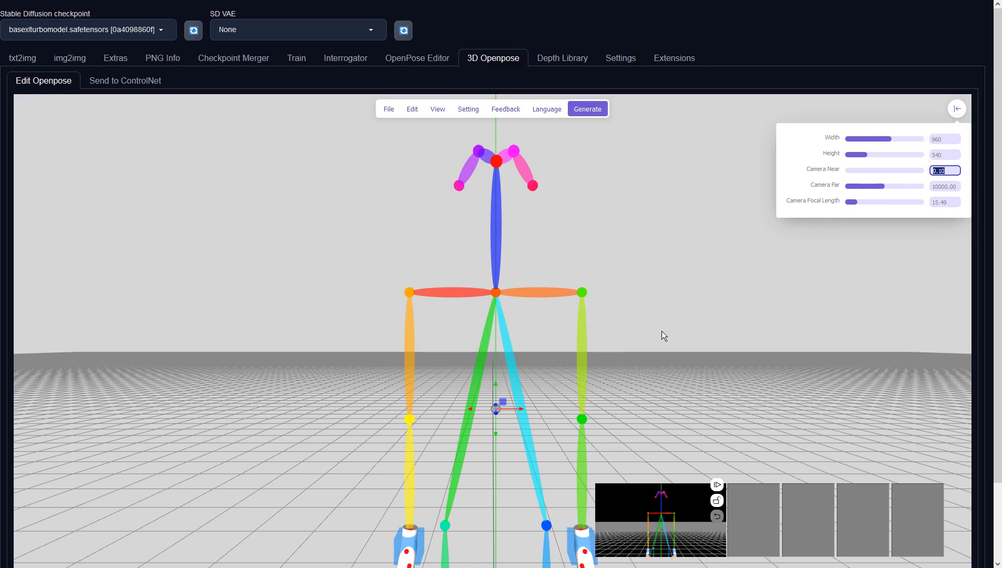
Frame the pose skeleton's upper body in an angled, closer view, with the body slightly lower in the frame
{"action": "left_click_drag", "start_coordinate": [680, 274], "coordinate": [659, 368]}
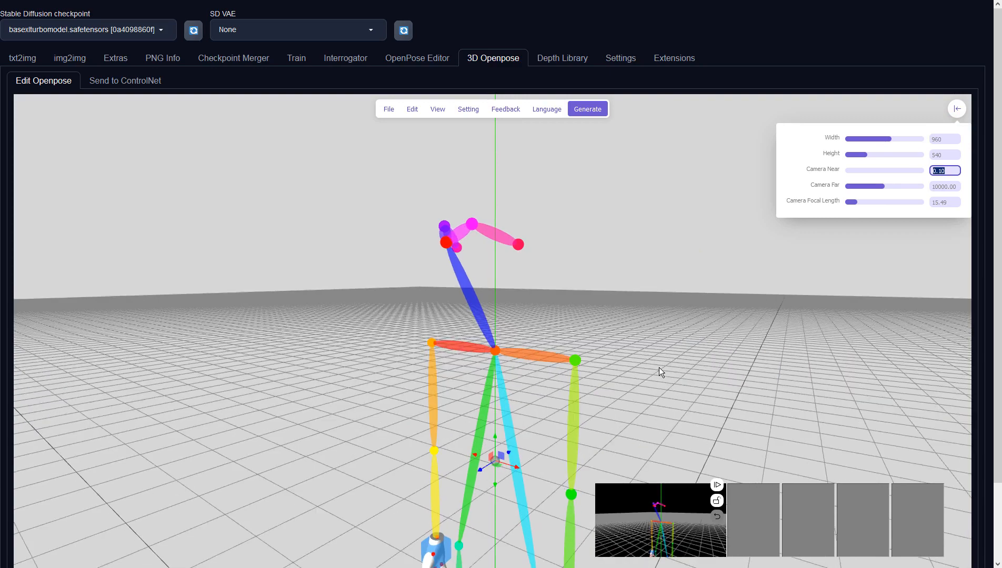
{"action": "scroll", "coordinate": [667, 364], "scroll_direction": "up", "scroll_amount": 3}
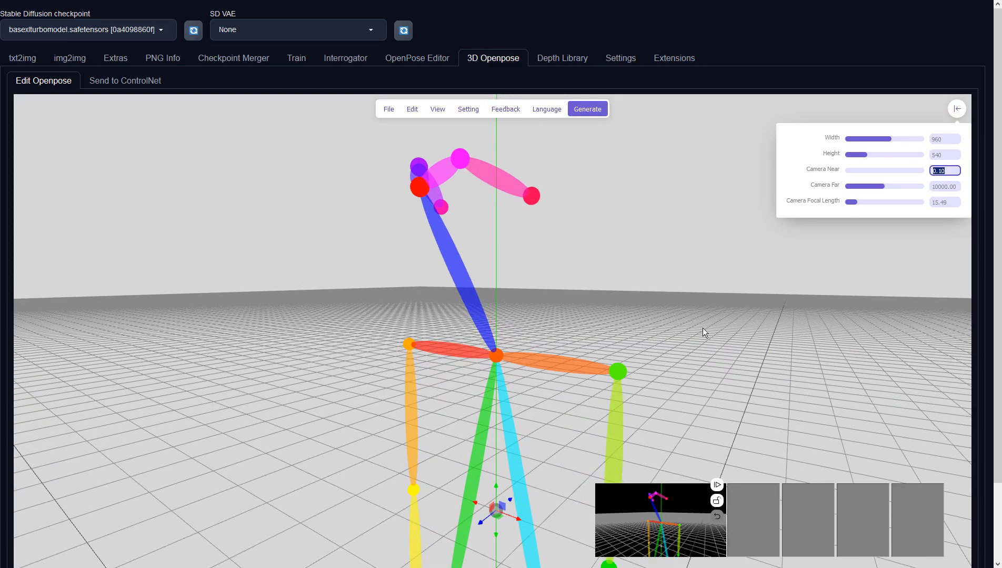
{"action": "mouse_move", "coordinate": [702, 327]}
{"action": "left_mouse_down"}
{"action": "mouse_move", "coordinate": [703, 369]}
{"action": "mouse_move", "coordinate": [715, 368]}
{"action": "left_mouse_up"}
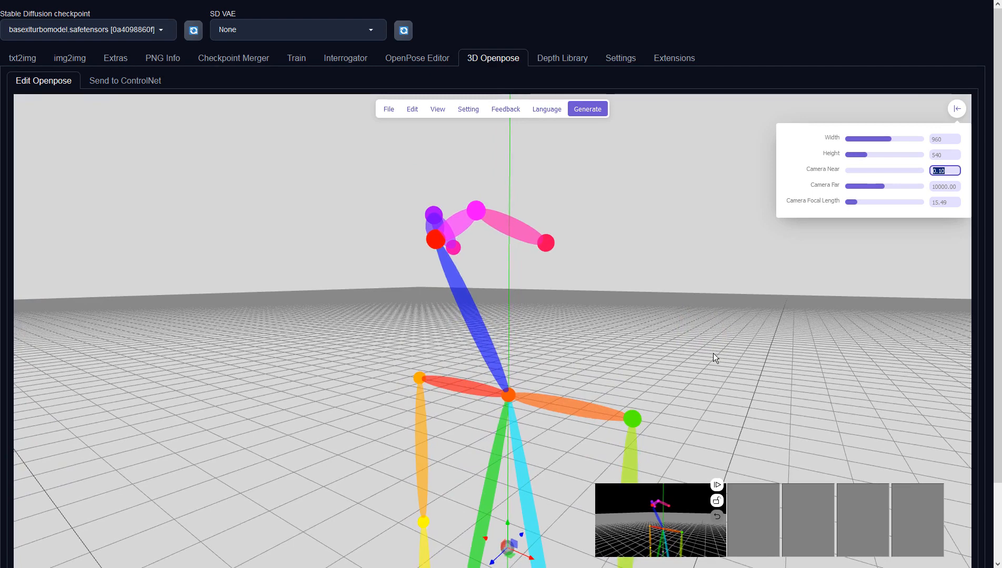
Generate the pose image from the editor and send it to ControlNet in txt2img
{"action": "left_click", "coordinate": [596, 112]}
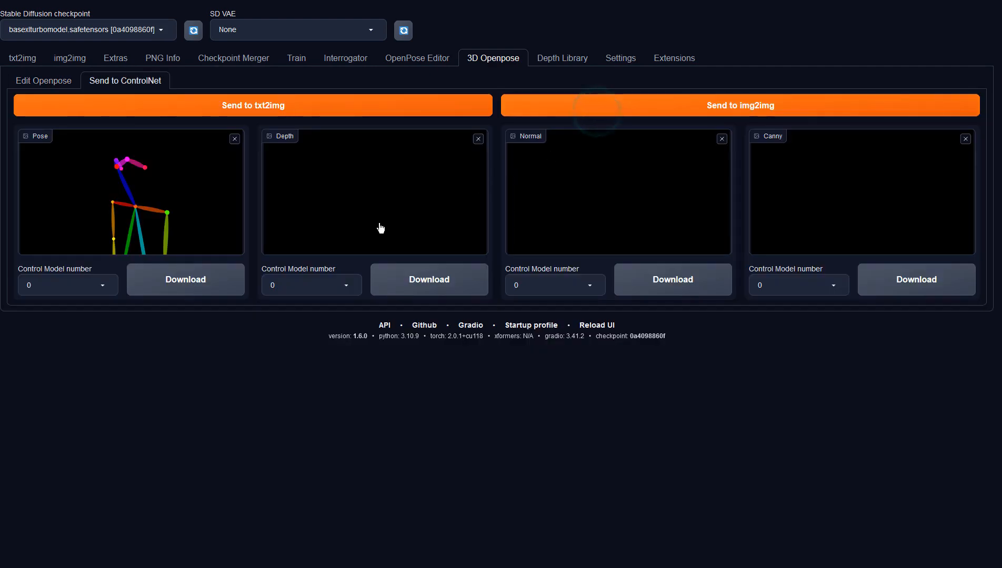
{"action": "left_click", "coordinate": [230, 104]}
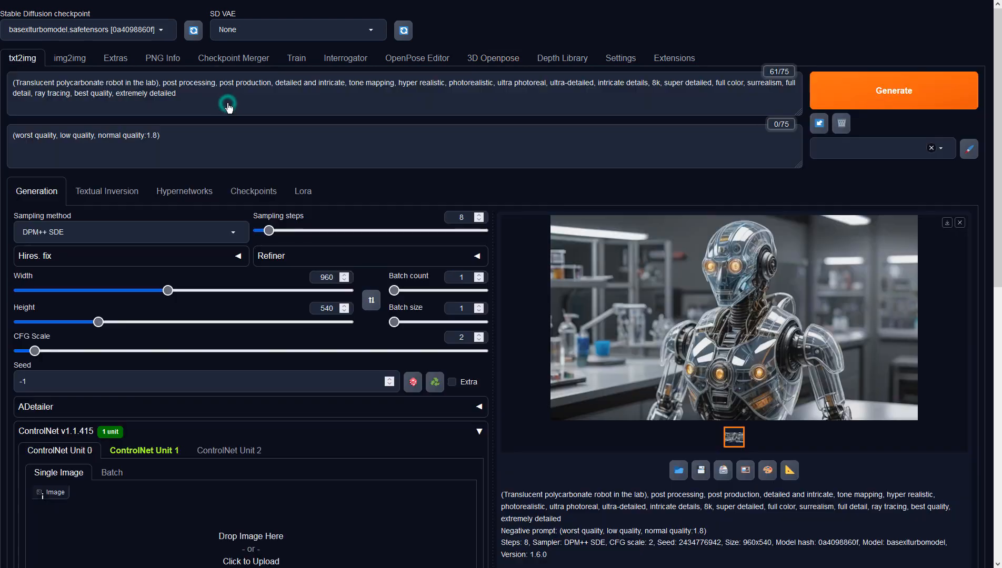
{"action": "scroll", "coordinate": [314, 211], "scroll_direction": "down", "scroll_amount": 4}
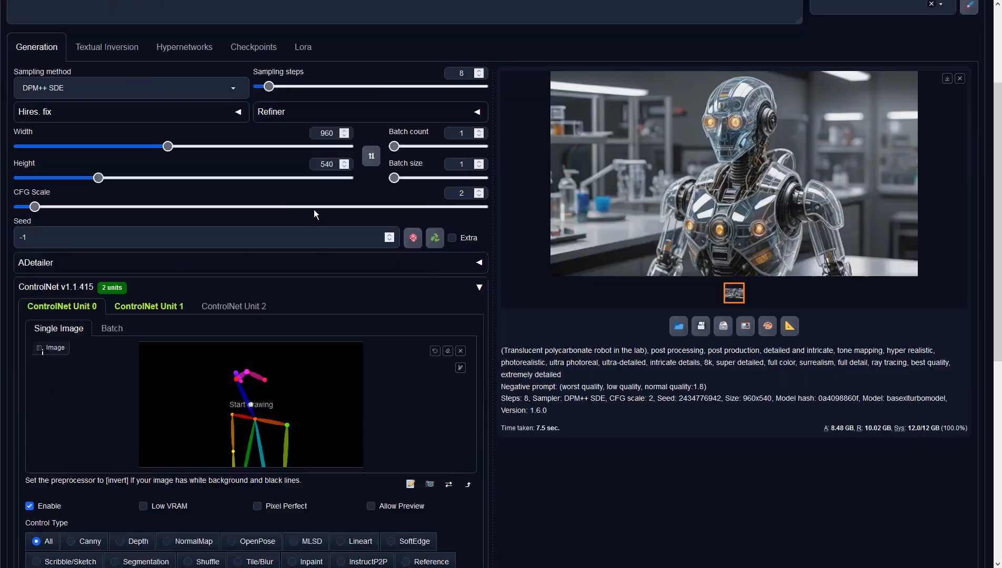
{"action": "scroll", "coordinate": [313, 211], "scroll_direction": "up", "scroll_amount": 4}
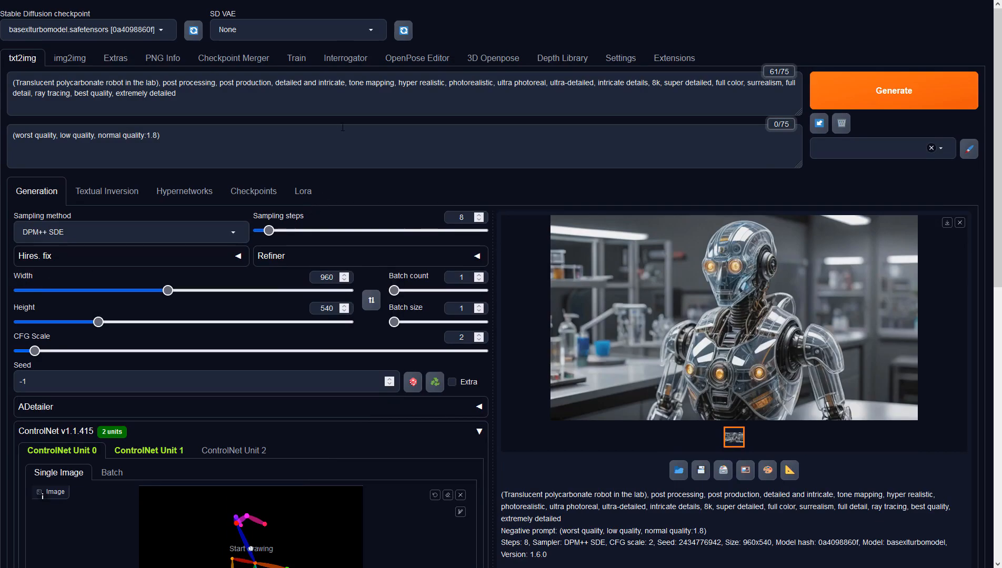
{"action": "left_click", "coordinate": [291, 96]}
{"action": "left_click", "coordinate": [285, 141]}
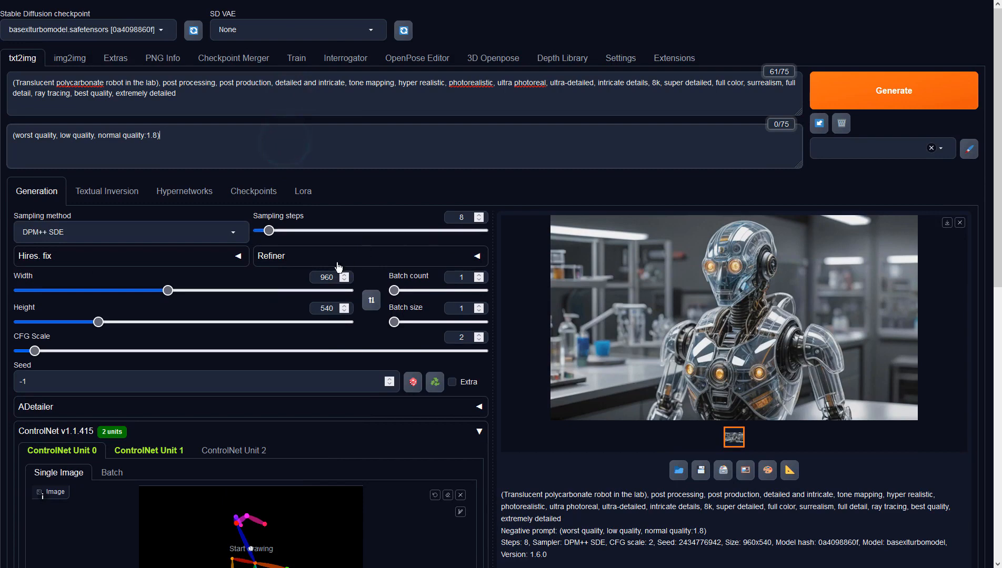
{"action": "left_click", "coordinate": [327, 277]}
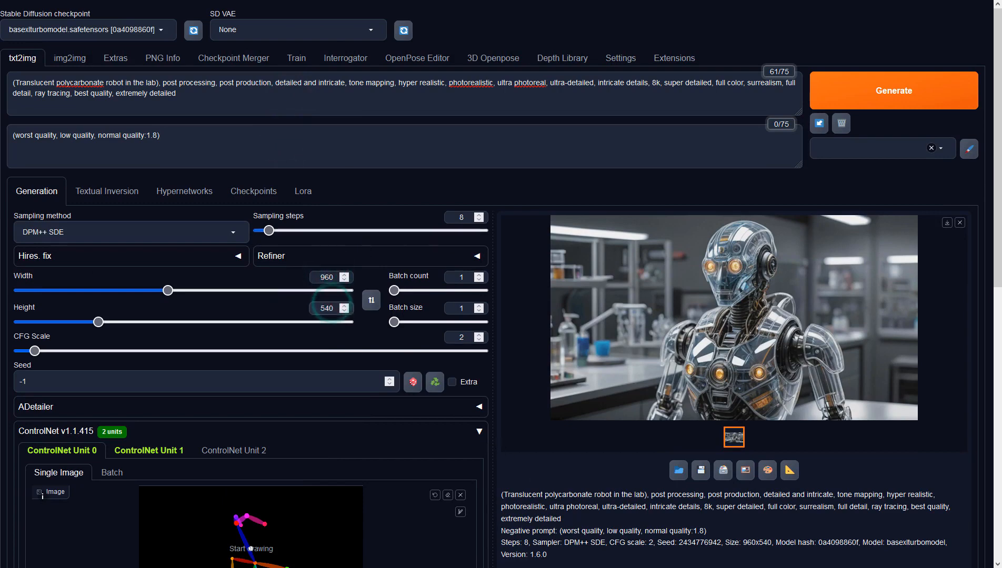
Set ControlNet Unit 0 to the OpenPose type with no preprocessor and the control-lora-openposeXL2-rank256 model
{"action": "scroll", "coordinate": [546, 494], "scroll_direction": "down", "scroll_amount": 6}
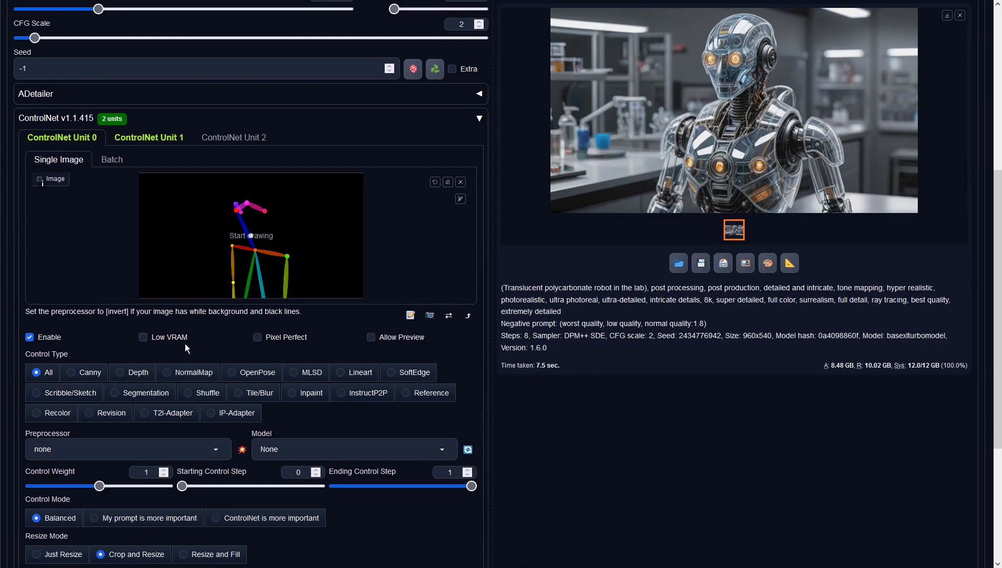
{"action": "left_click", "coordinate": [238, 374]}
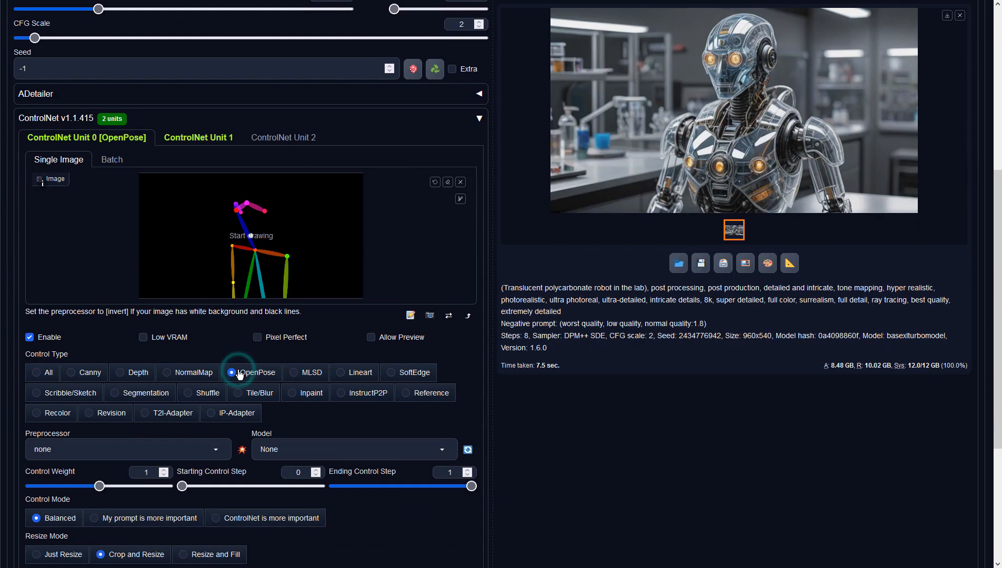
{"action": "left_click", "coordinate": [217, 447]}
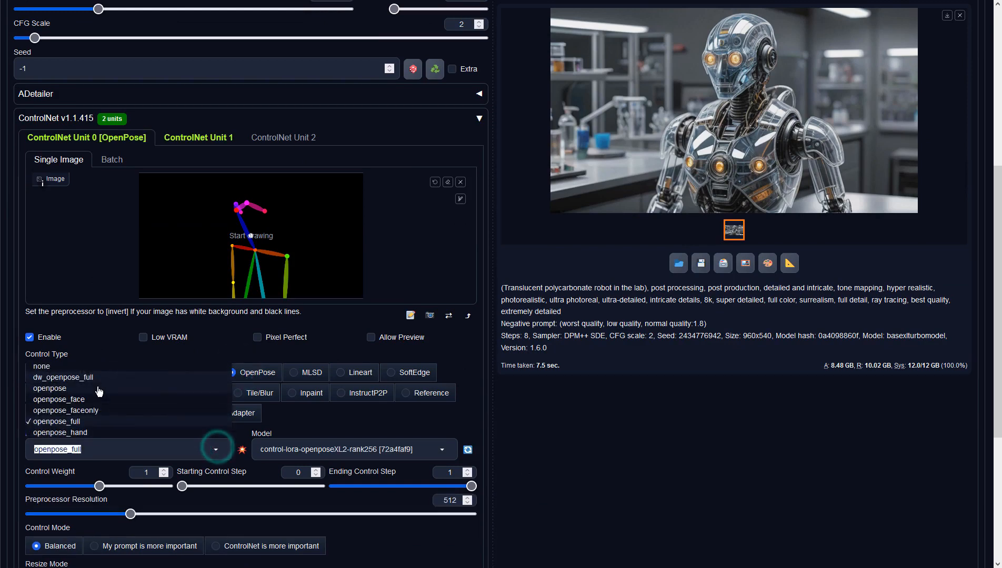
{"action": "left_click", "coordinate": [67, 368]}
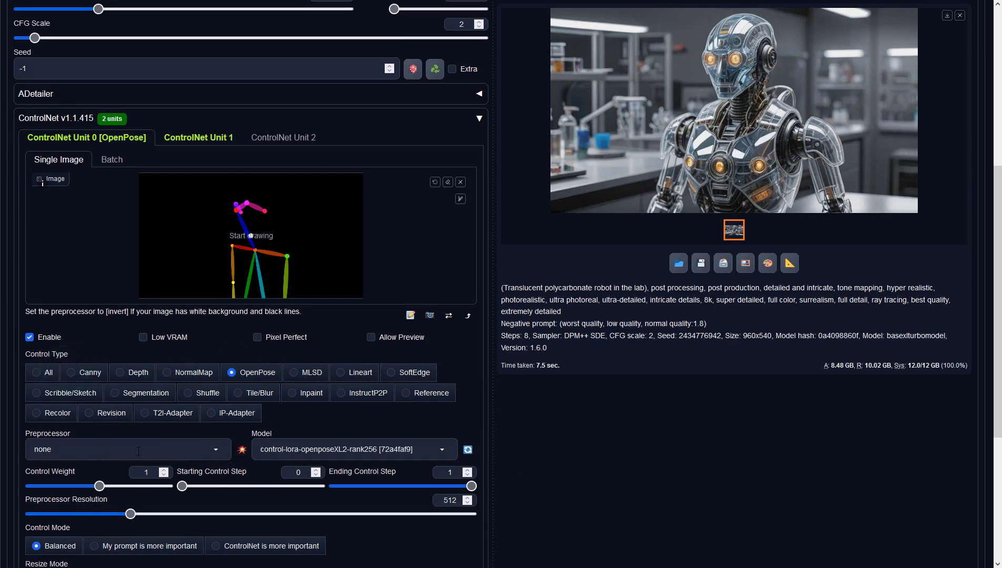
{"action": "left_click", "coordinate": [337, 454]}
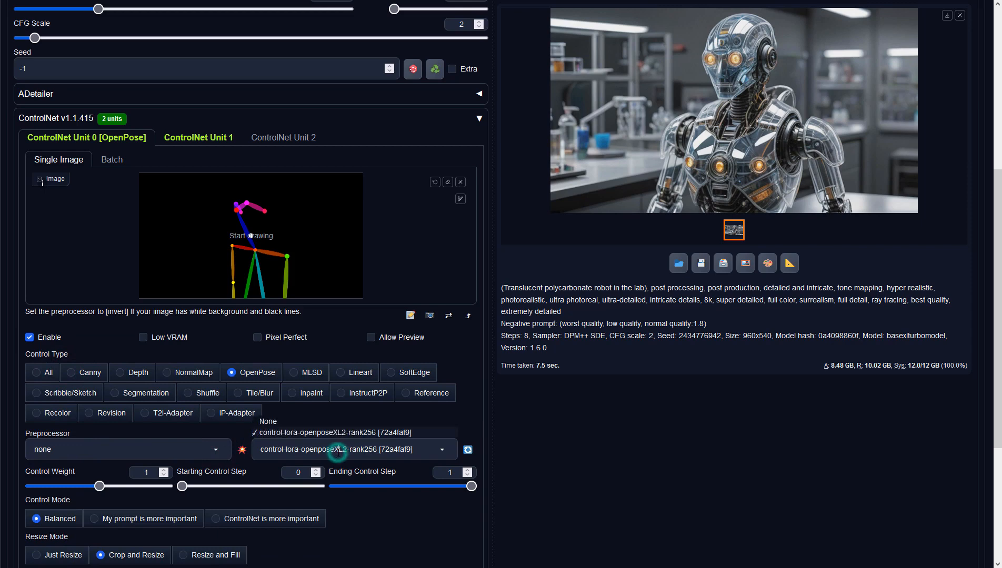
{"action": "left_click", "coordinate": [279, 431]}
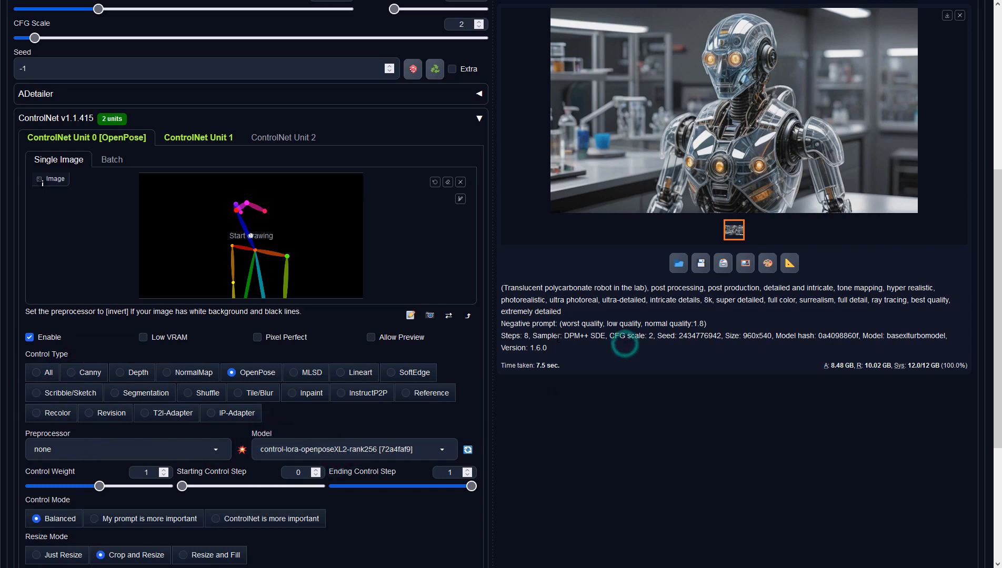
Set ControlNet Unit 1, holding the room render, to the Depth type with no preprocessor and the sai_xl_depth_256lora model
{"action": "left_click", "coordinate": [173, 131]}
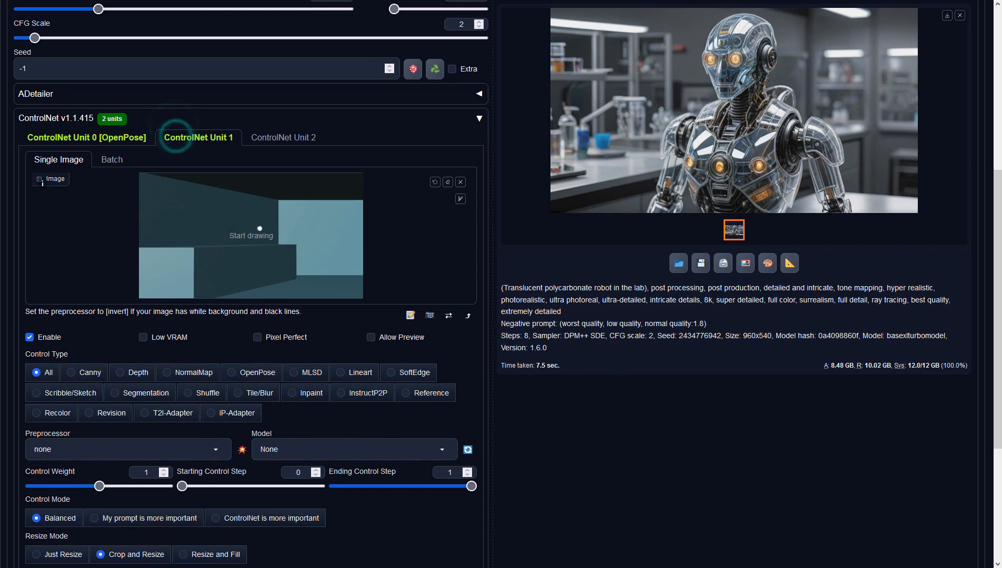
{"action": "left_click", "coordinate": [124, 373]}
{"action": "left_click", "coordinate": [217, 453]}
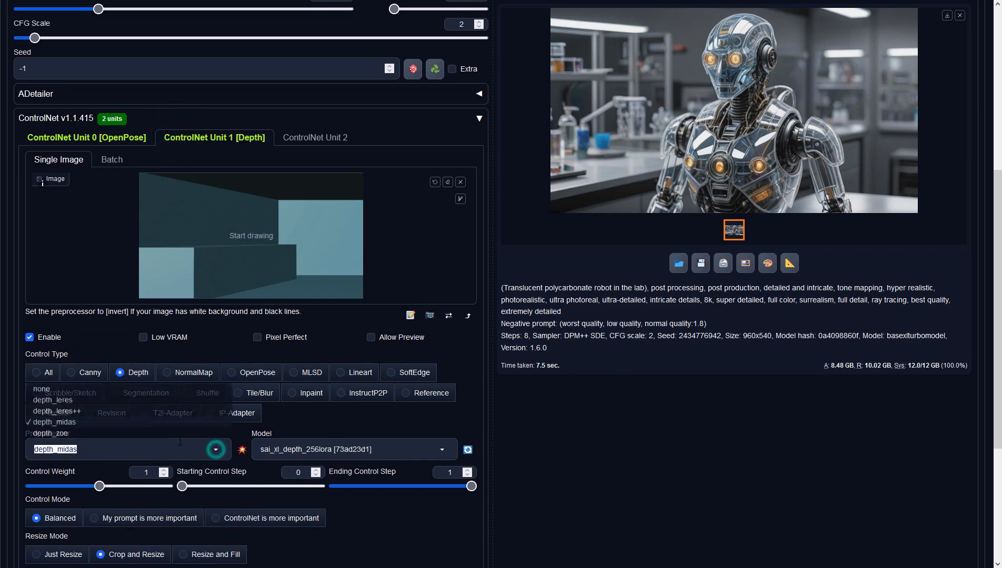
{"action": "left_click", "coordinate": [45, 392]}
{"action": "left_click", "coordinate": [314, 447]}
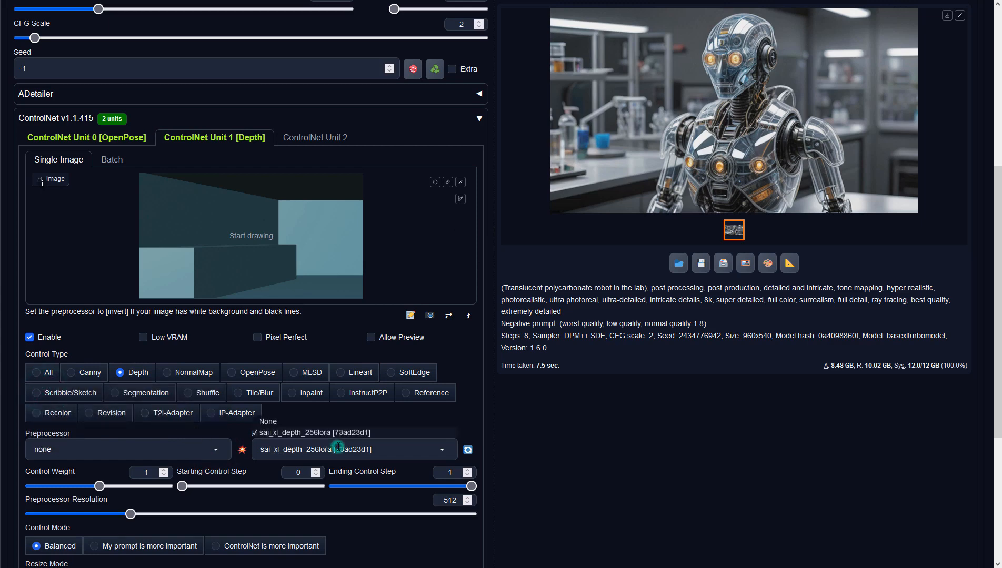
{"action": "left_click", "coordinate": [325, 436]}
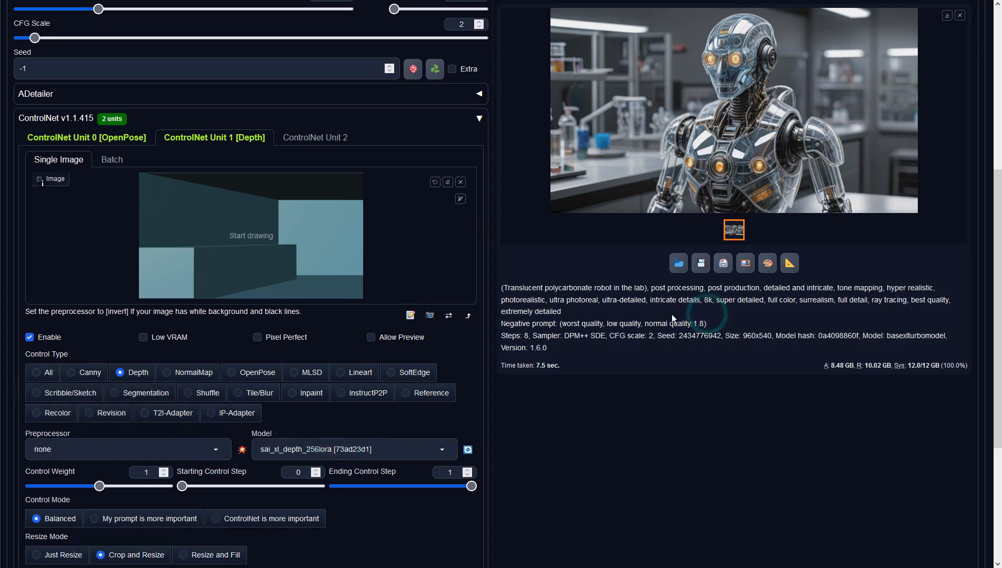
Generate the txt2img image with both ControlNet units and inspect the result at full size
{"action": "scroll", "coordinate": [671, 313], "scroll_direction": "up", "scroll_amount": 6}
{"action": "left_click", "coordinate": [858, 89]}
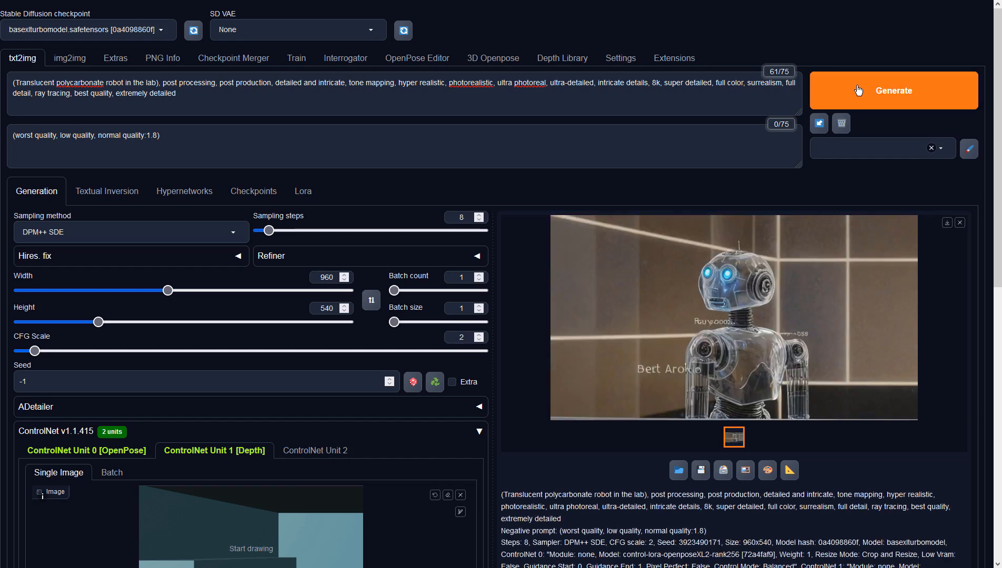
{"action": "left_click", "coordinate": [702, 393]}
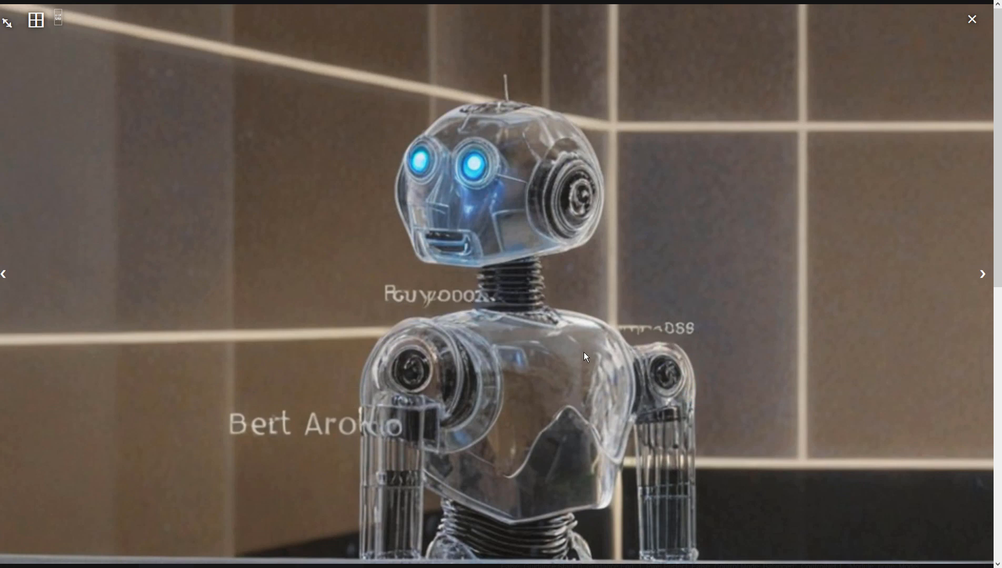
{"action": "left_click", "coordinate": [751, 223]}
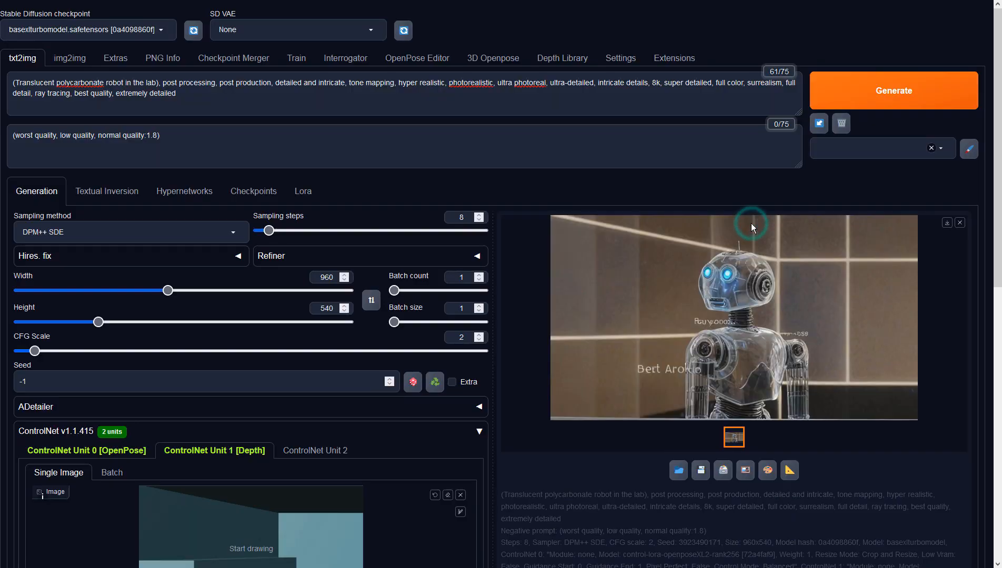
Send the generated robot image to img2img and set the sampling method to DPM++ SDE and the CFG scale to 2
{"action": "left_click", "coordinate": [744, 470]}
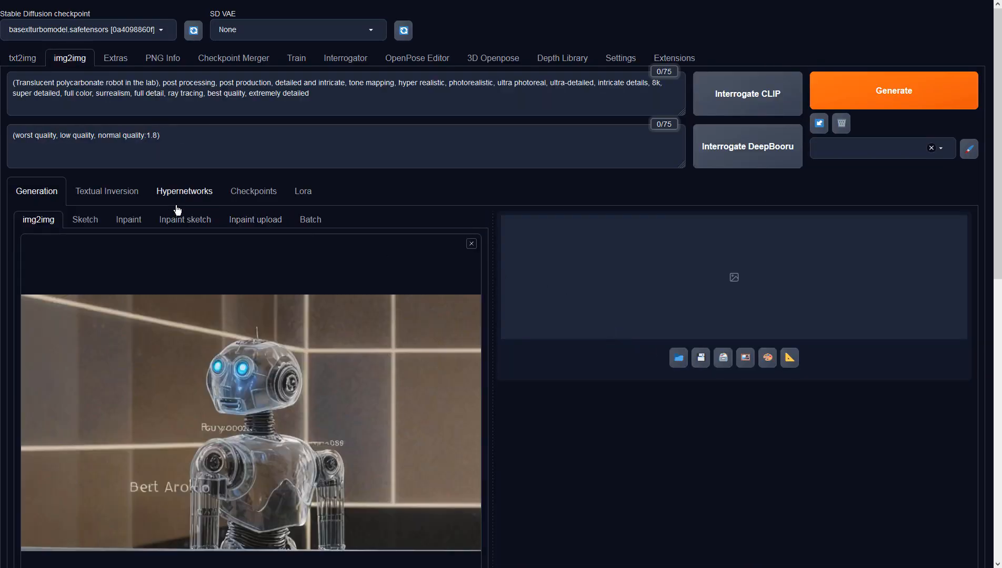
{"action": "scroll", "coordinate": [163, 293], "scroll_direction": "down", "scroll_amount": 6}
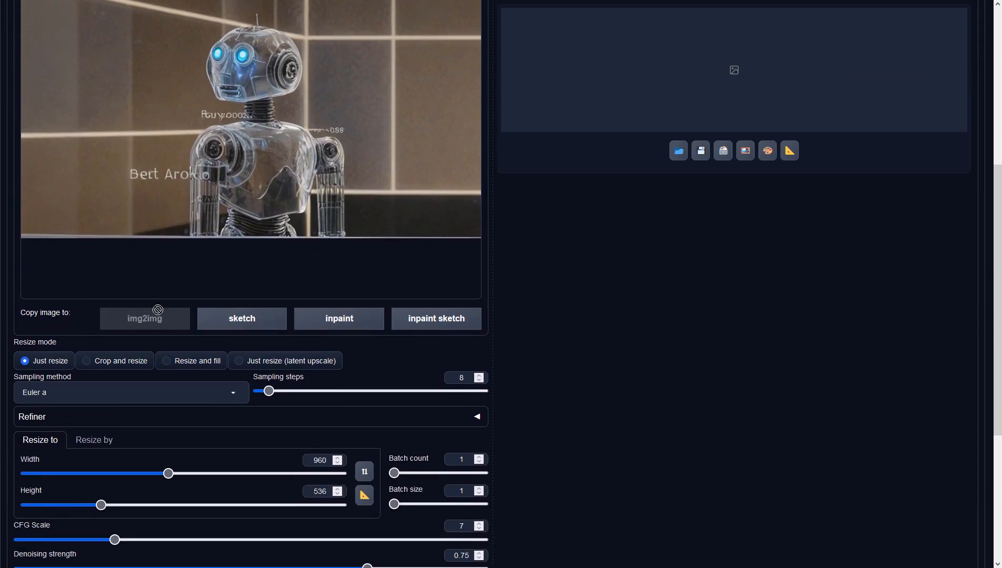
{"action": "left_click", "coordinate": [229, 395]}
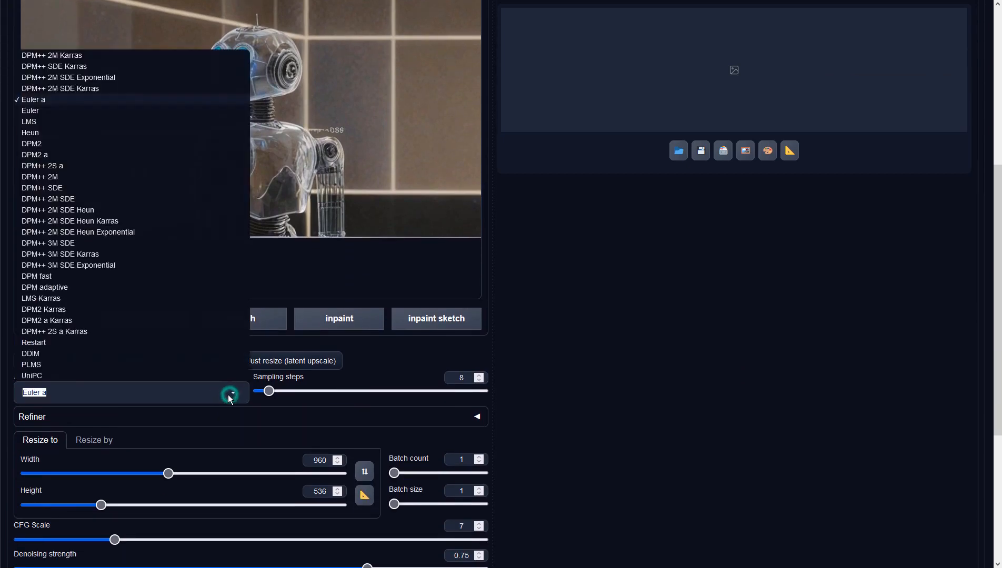
{"action": "left_click", "coordinate": [65, 188]}
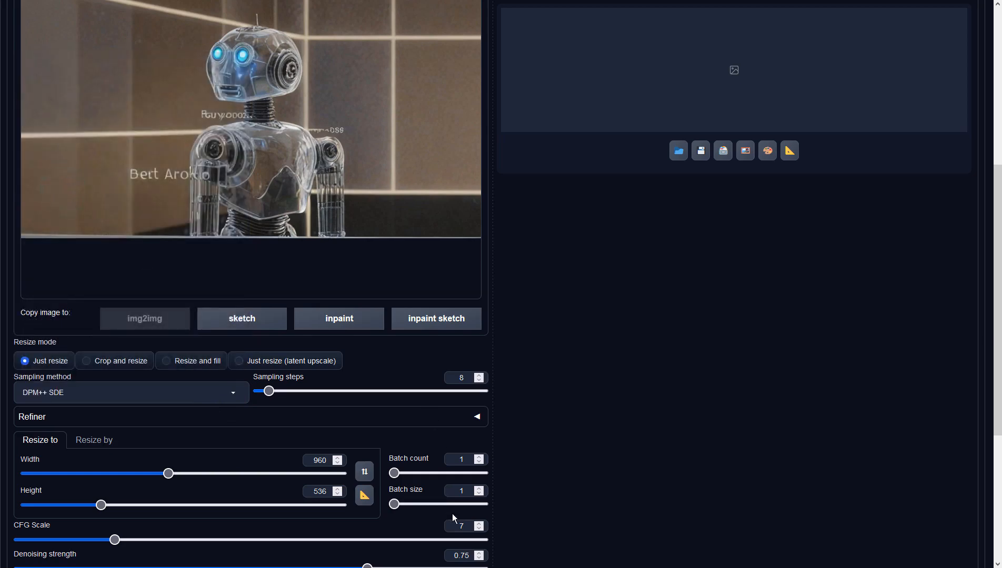
{"action": "double_click", "coordinate": [454, 524]}
{"action": "type", "text": "2"}
{"action": "left_click", "coordinate": [562, 461]}
Generate a first img2img version of the robot image and inspect it at full size
{"action": "scroll", "coordinate": [578, 458], "scroll_direction": "up", "scroll_amount": 5}
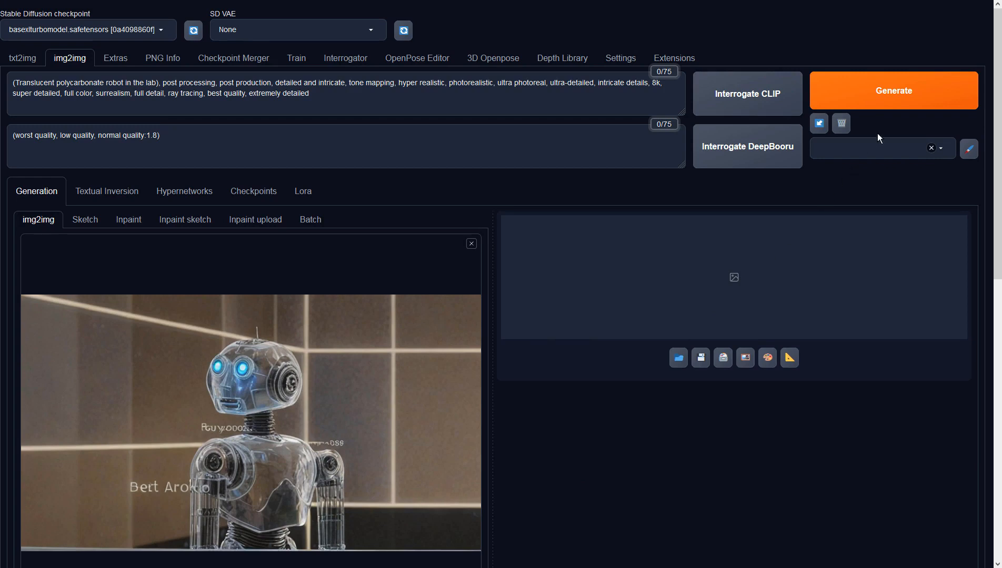
{"action": "left_click", "coordinate": [900, 99]}
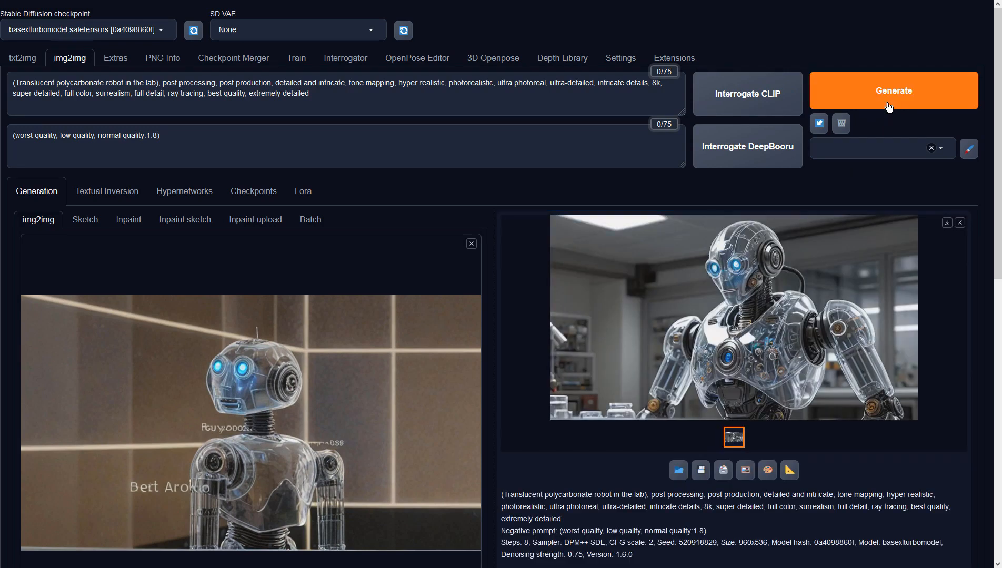
{"action": "left_click", "coordinate": [827, 295]}
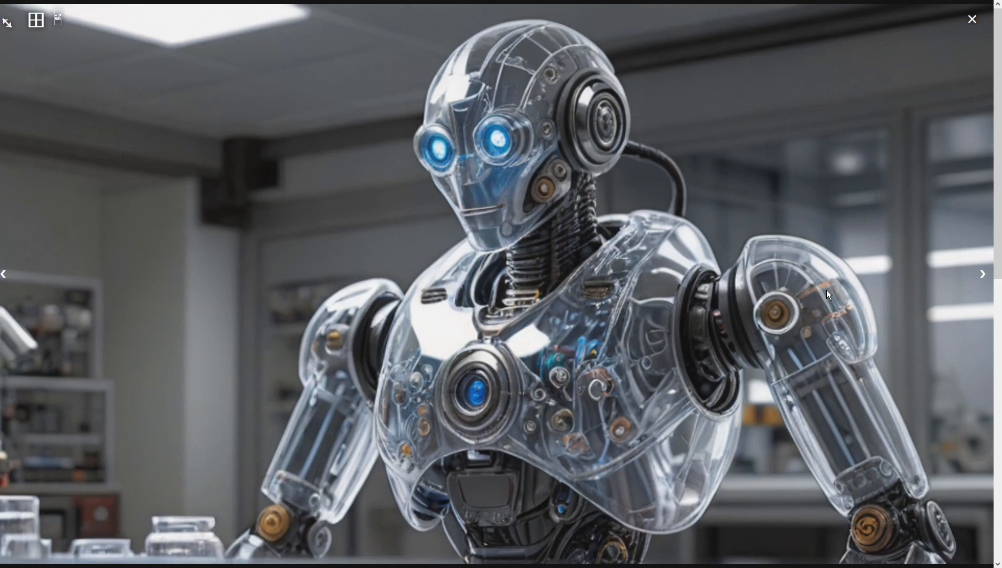
{"action": "left_click", "coordinate": [826, 290]}
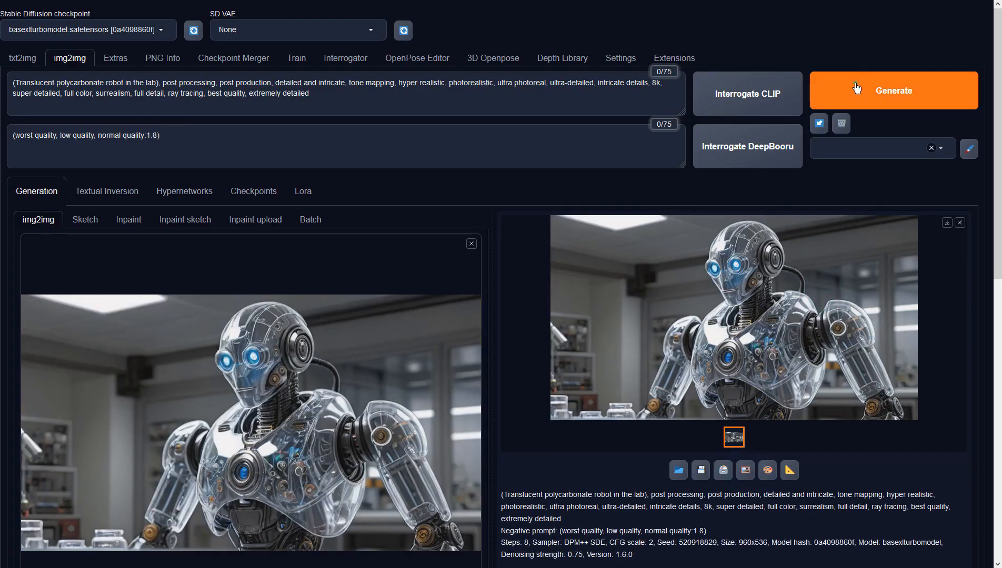
Generate a second img2img version with the first img2img result as the source, and view it enlarged
{"action": "left_click", "coordinate": [856, 88]}
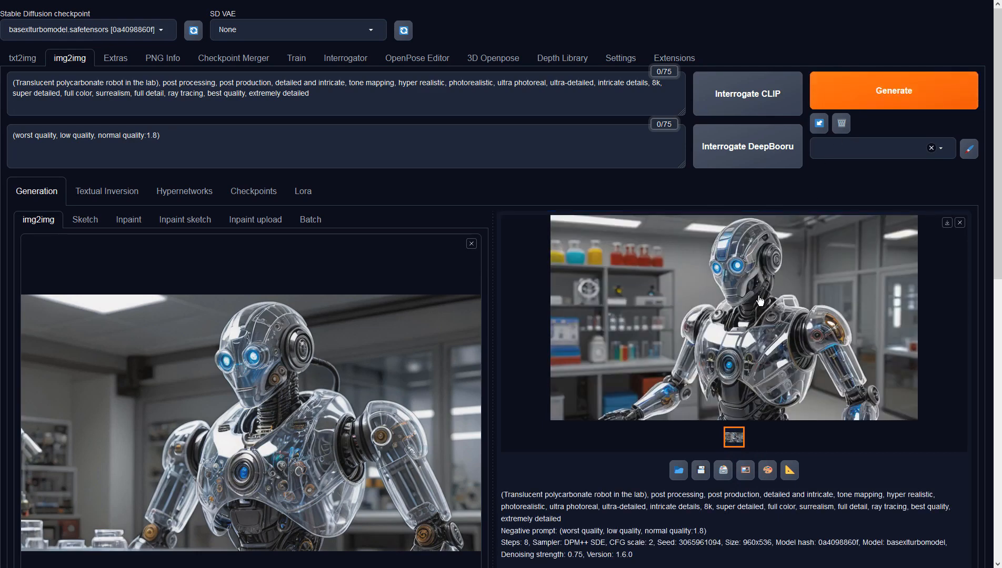
{"action": "left_click", "coordinate": [758, 296]}
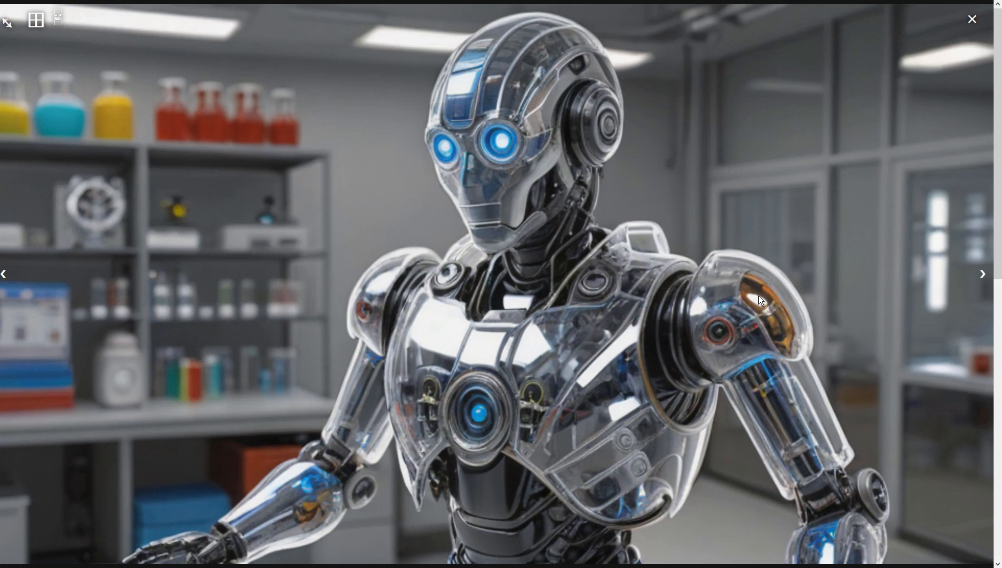
{"action": "left_click", "coordinate": [758, 296]}
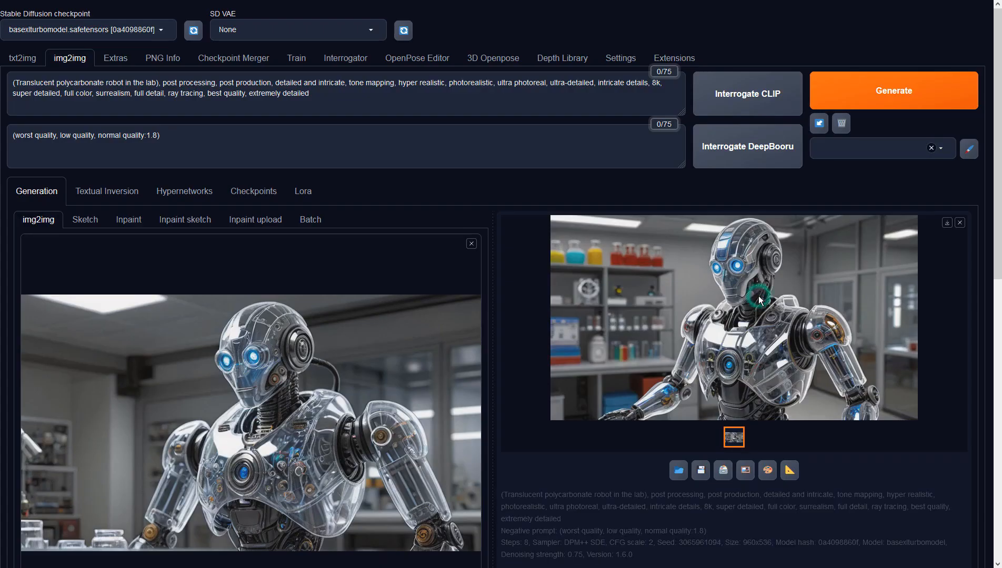
Send the second result back to img2img as the source, generate a third version and inspect it at full size
{"action": "left_click", "coordinate": [747, 469]}
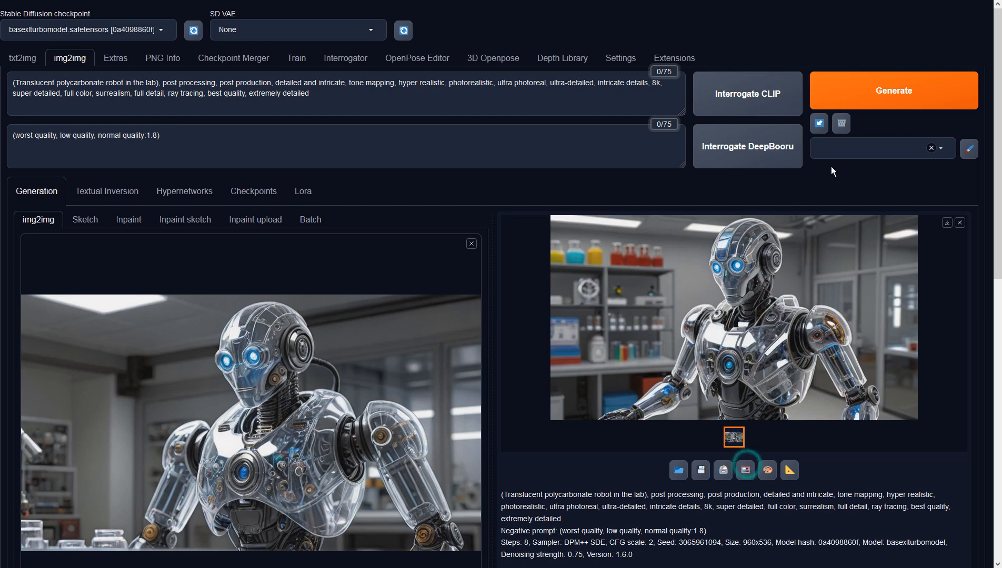
{"action": "left_click", "coordinate": [867, 99]}
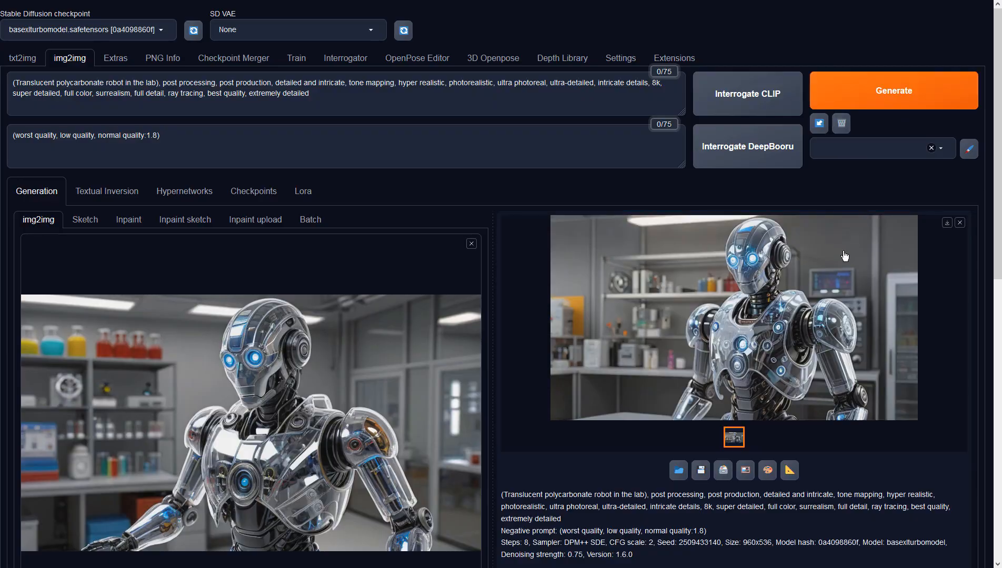
{"action": "left_click", "coordinate": [845, 256]}
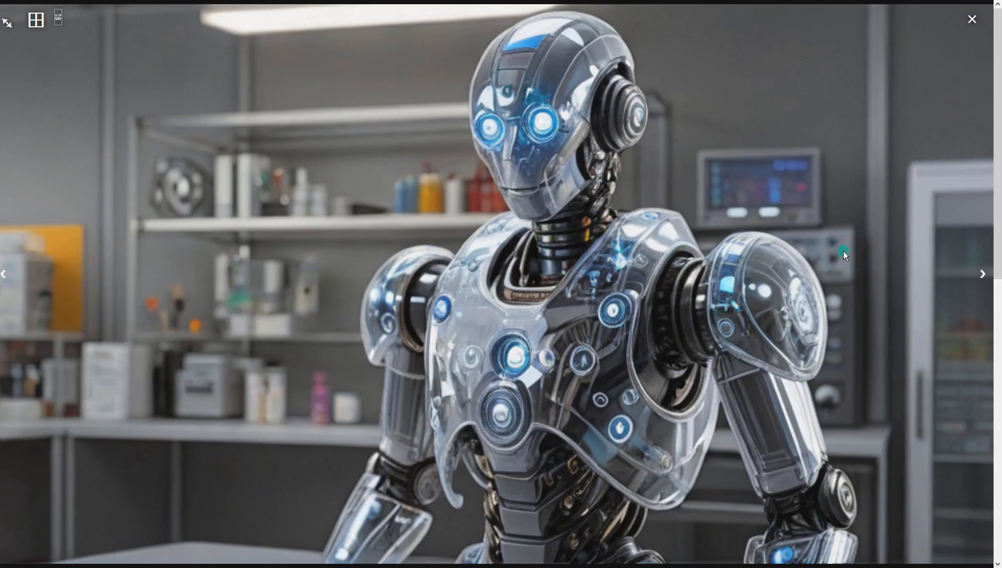
{"action": "left_click", "coordinate": [843, 255]}
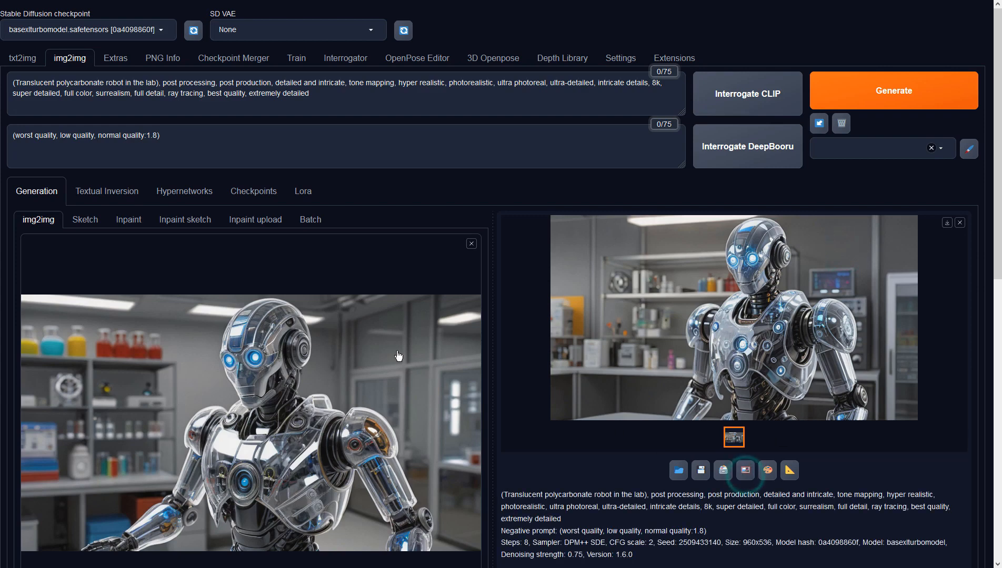
Set the img2img denoising strength to 0.9
{"action": "scroll", "coordinate": [395, 349], "scroll_direction": "down", "scroll_amount": 4}
{"action": "scroll", "coordinate": [391, 381], "scroll_direction": "down", "scroll_amount": 3}
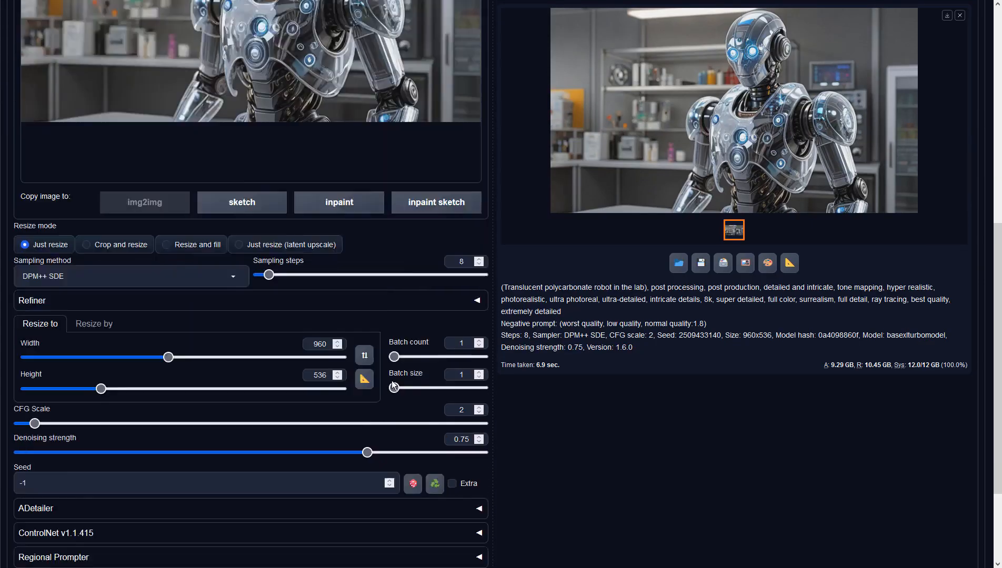
{"action": "left_click_drag", "start_coordinate": [364, 390], "coordinate": [437, 391]}
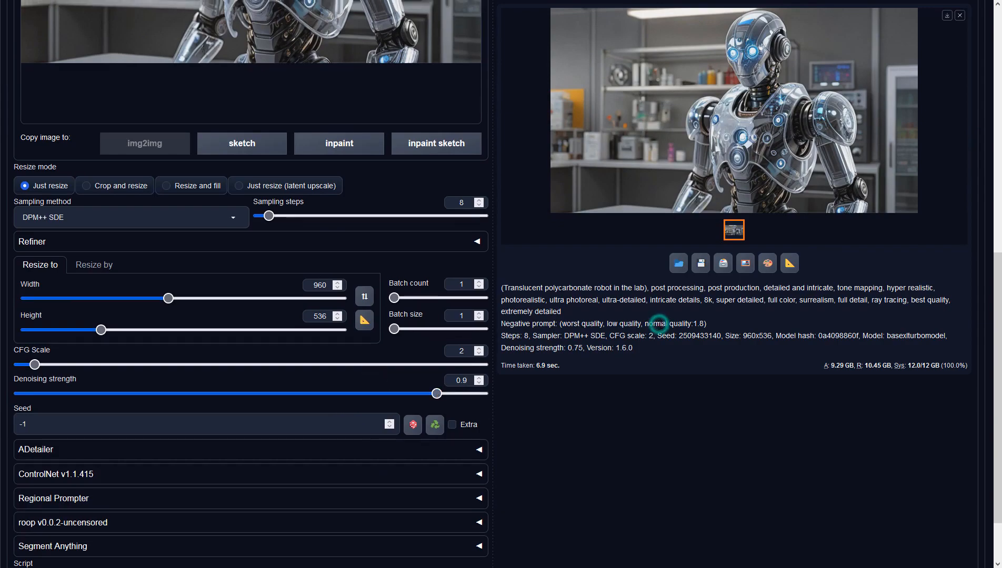
Generate a new img2img version with the raised denoising strength and inspect it at full size
{"action": "scroll", "coordinate": [661, 324], "scroll_direction": "up", "scroll_amount": 7}
{"action": "left_click", "coordinate": [864, 90]}
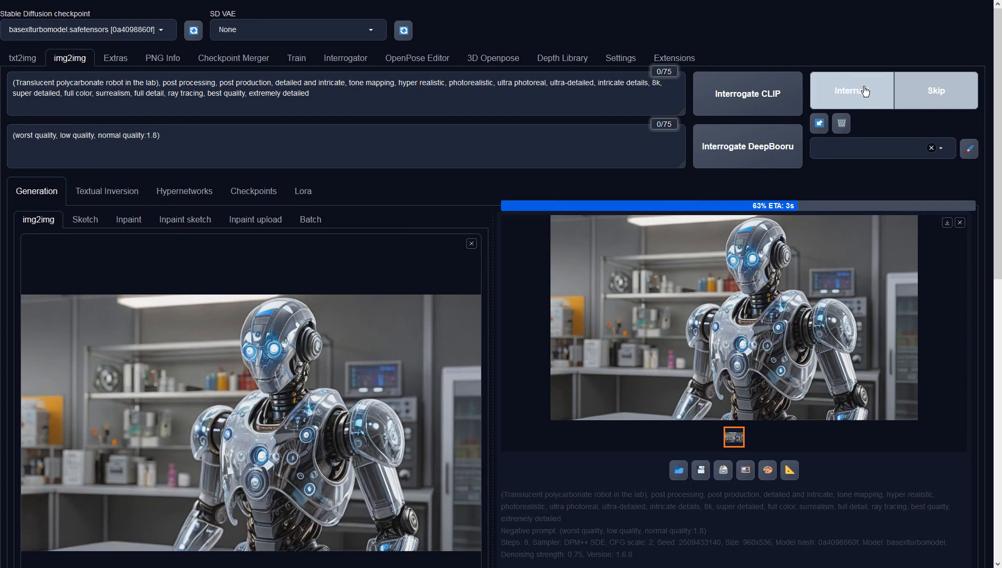
{"action": "left_click", "coordinate": [811, 255]}
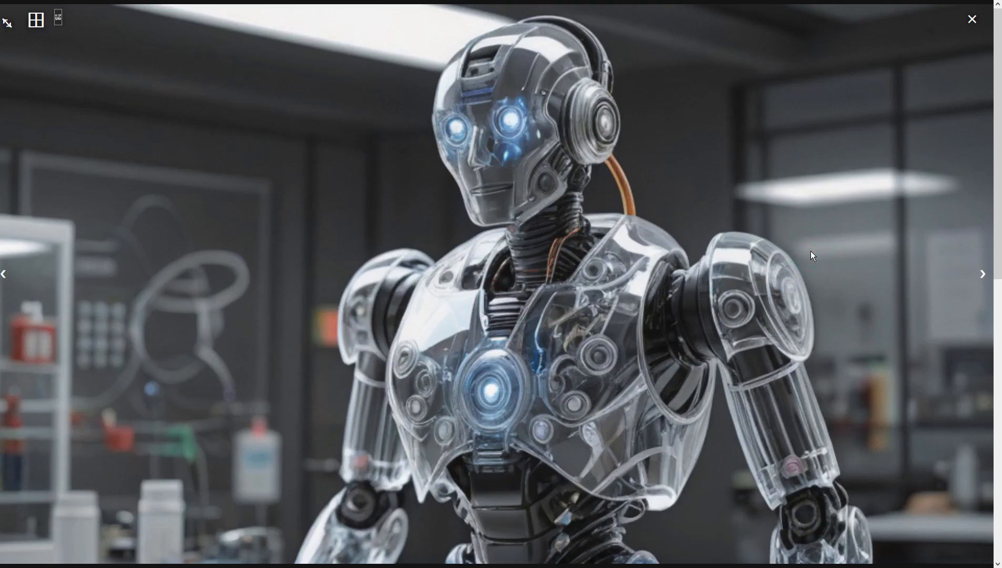
{"action": "left_click", "coordinate": [811, 251]}
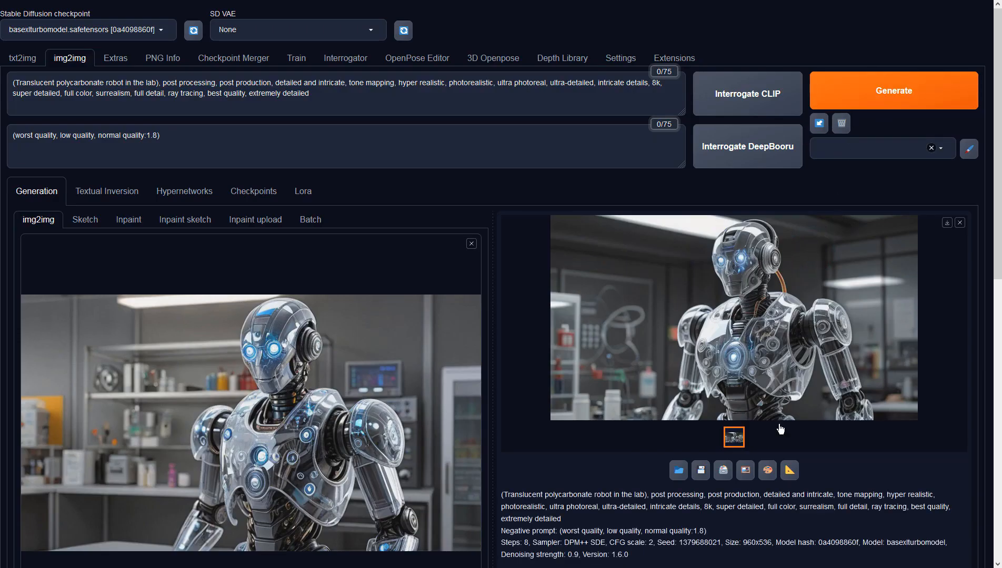
Send the latest result back to img2img, generate one more version from it and open it at full size
{"action": "left_click", "coordinate": [744, 474]}
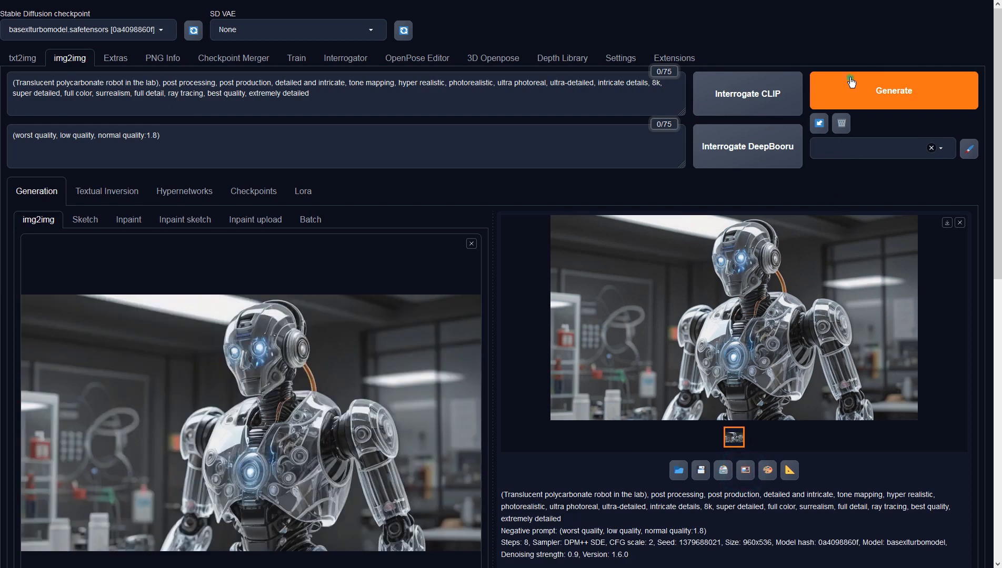
{"action": "left_click", "coordinate": [851, 82]}
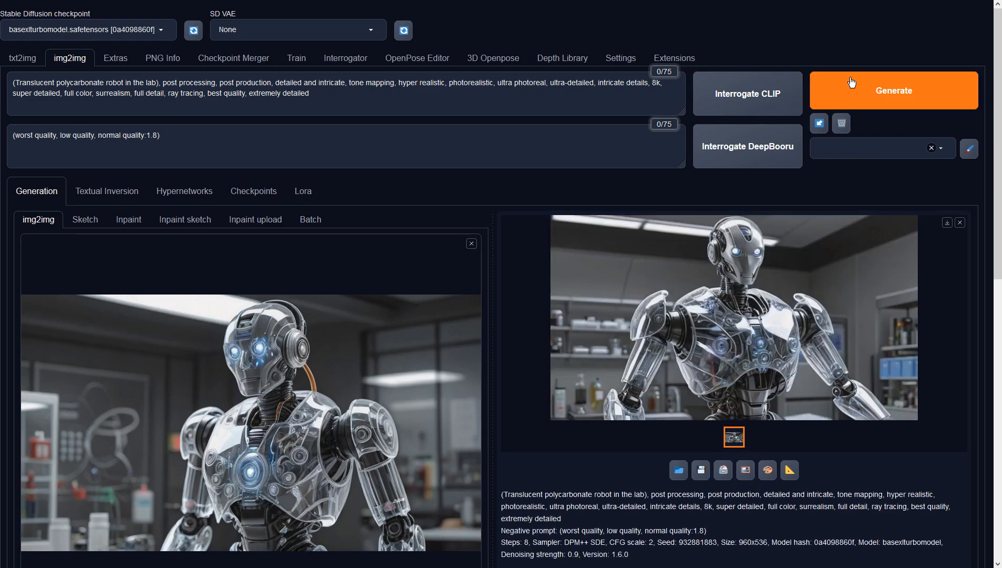
{"action": "left_click", "coordinate": [826, 285]}
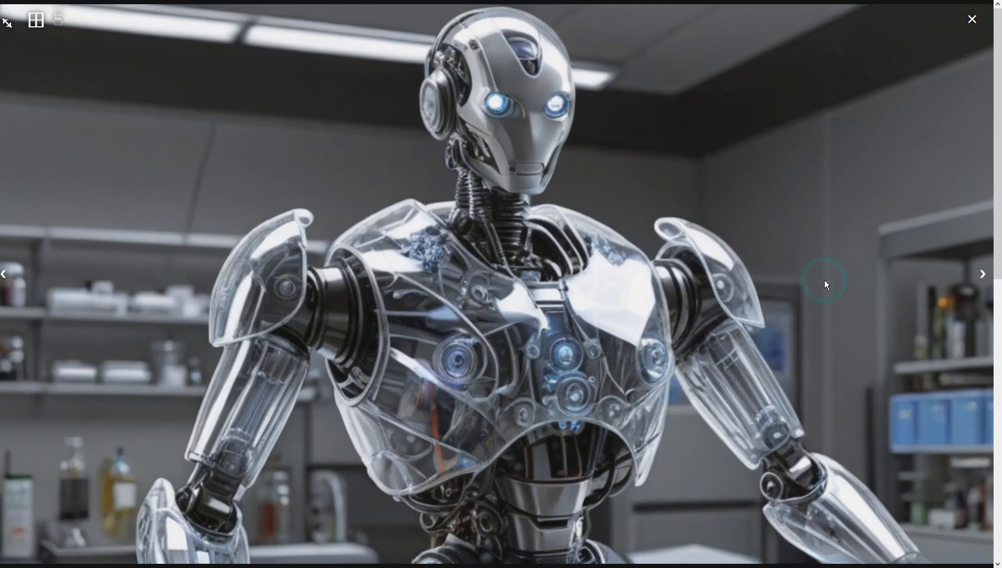